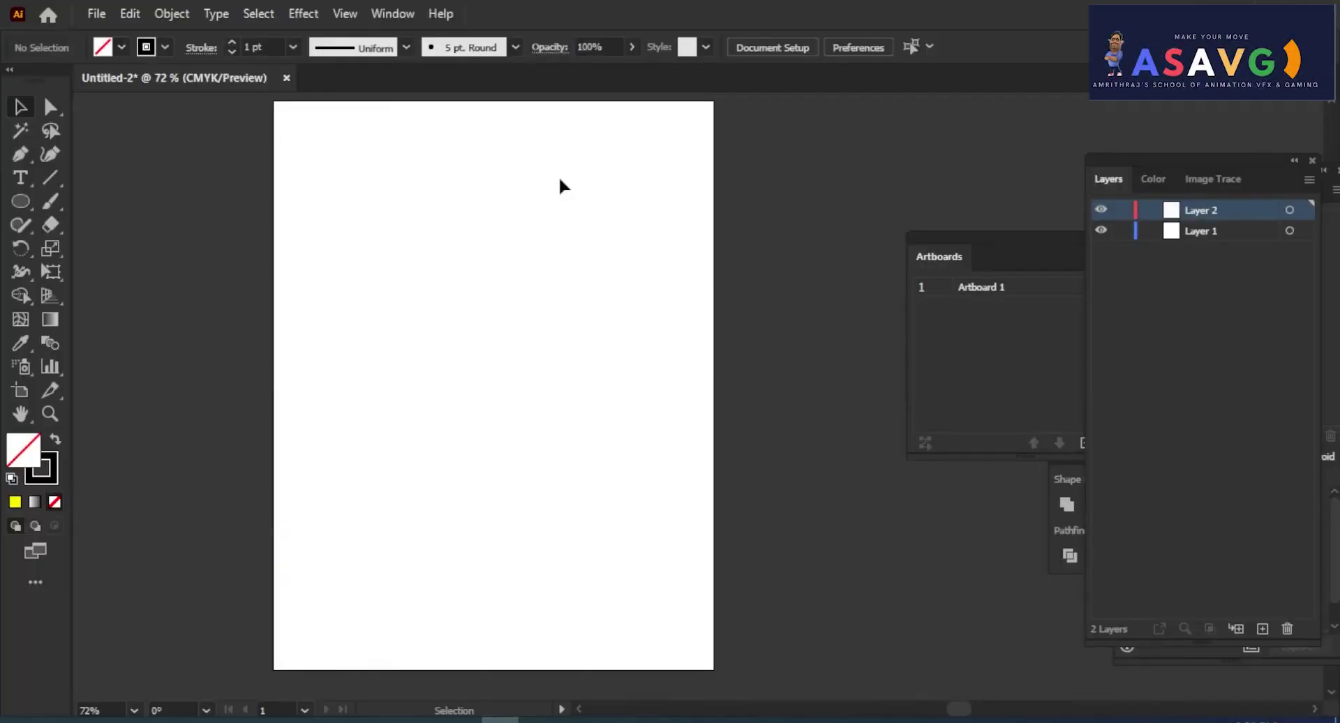
Step: Draw a square near the top-left of the page and fill it yellow
left_click(16, 201)
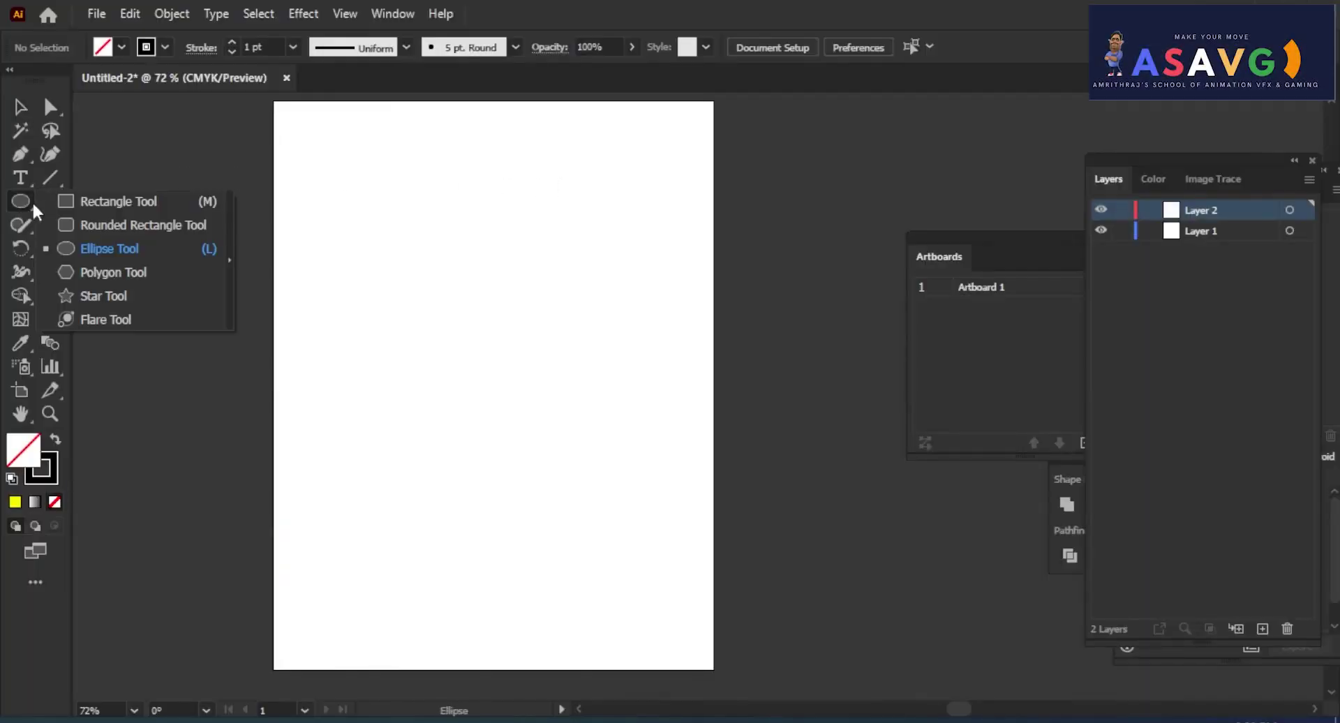
left_click(78, 202)
left_click_drag(300, 172, 389, 252)
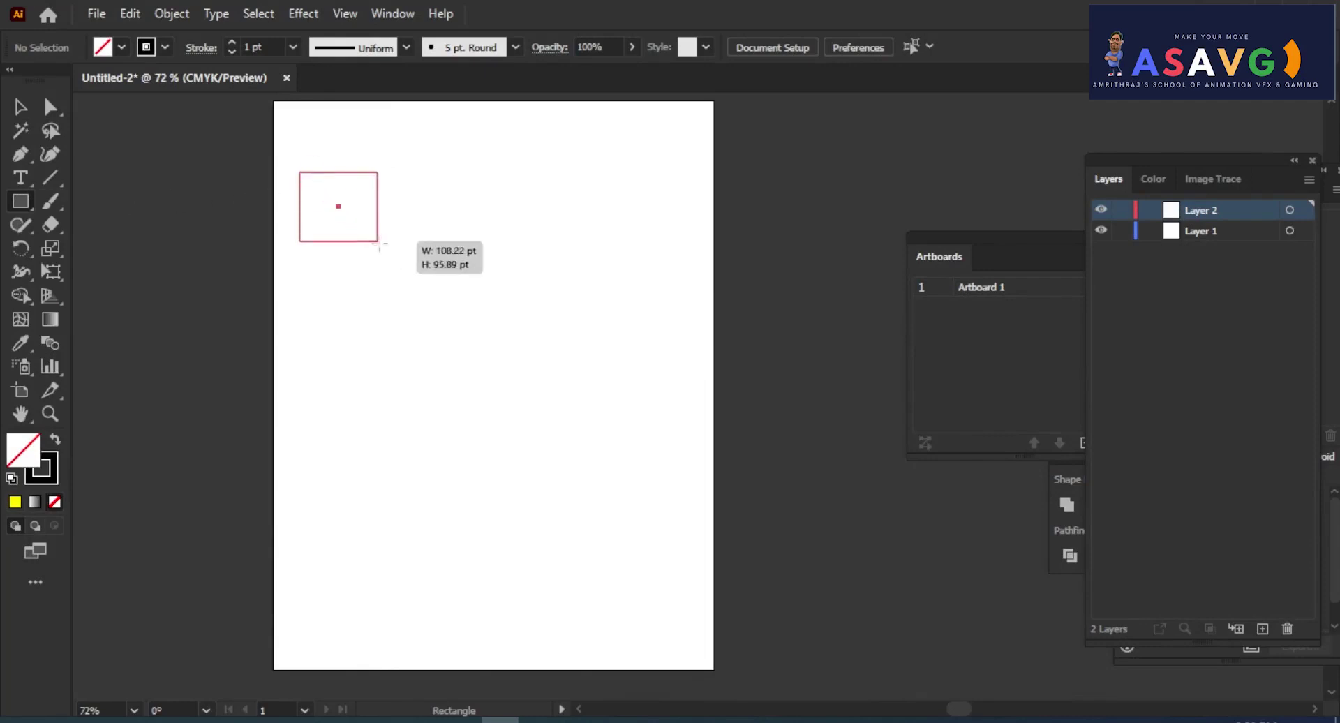
left_click(122, 47)
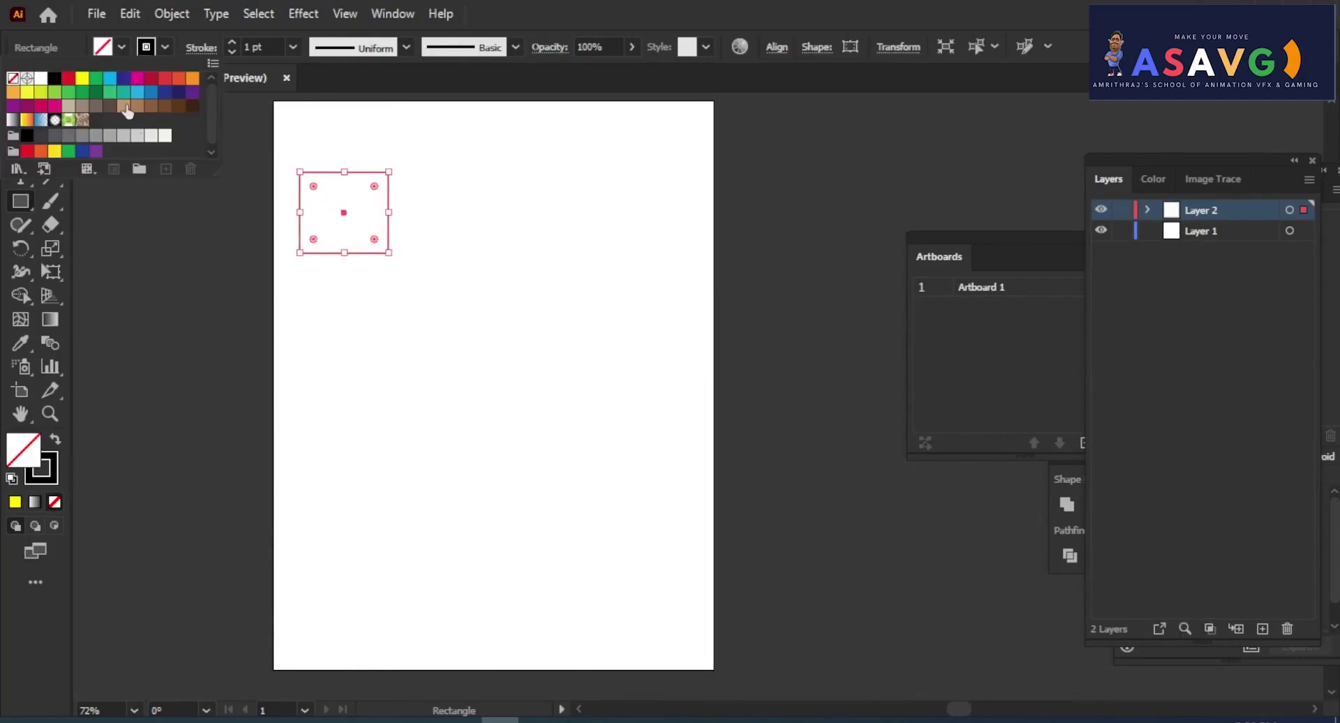
left_click(81, 77)
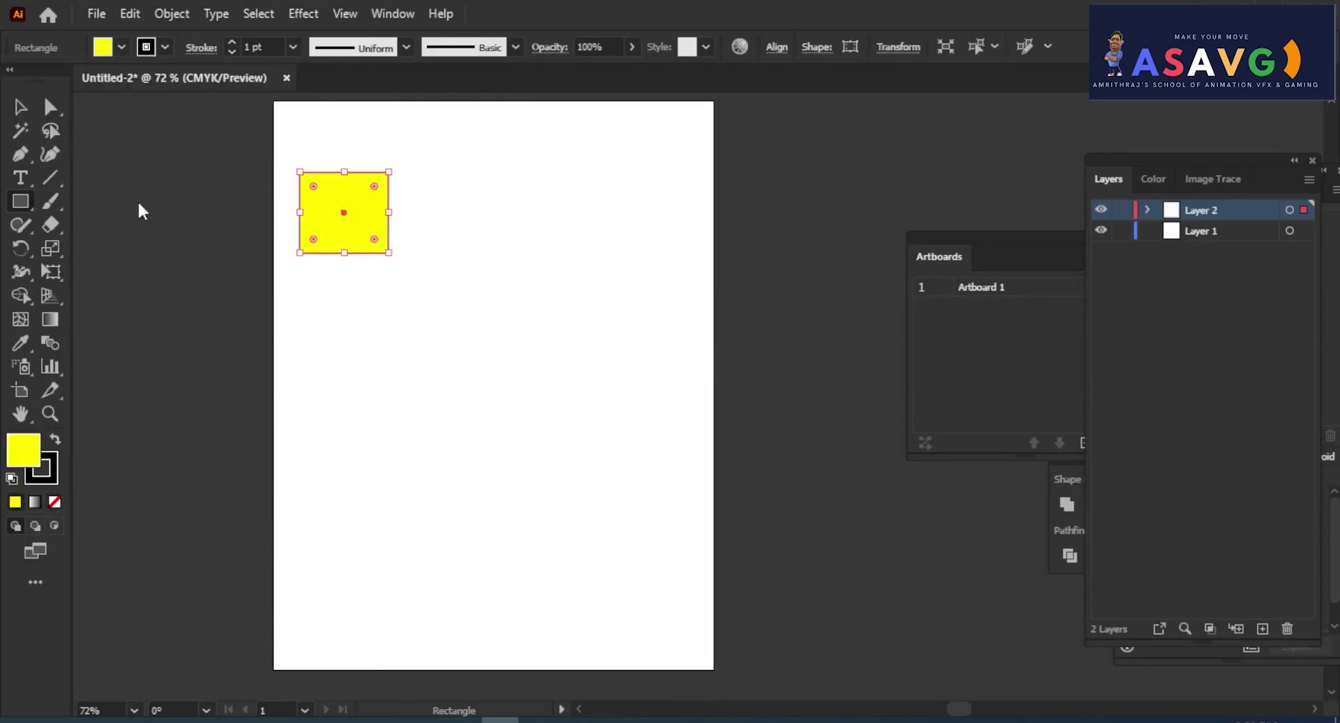
Step: Draw a yellow ellipse on the right, then move and resize it level with the square
left_click_drag(26, 192, 90, 248)
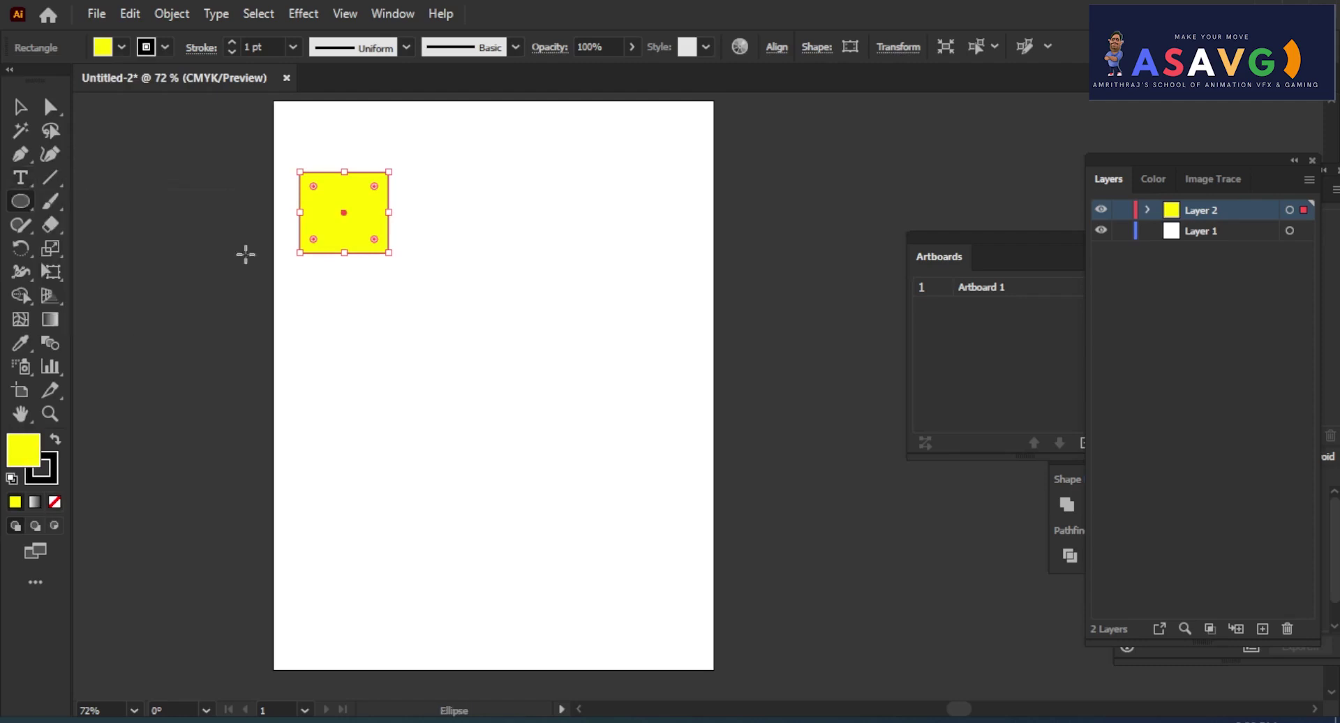
left_click_drag(638, 166, 713, 270)
left_click(27, 105)
left_click_drag(659, 208, 624, 209)
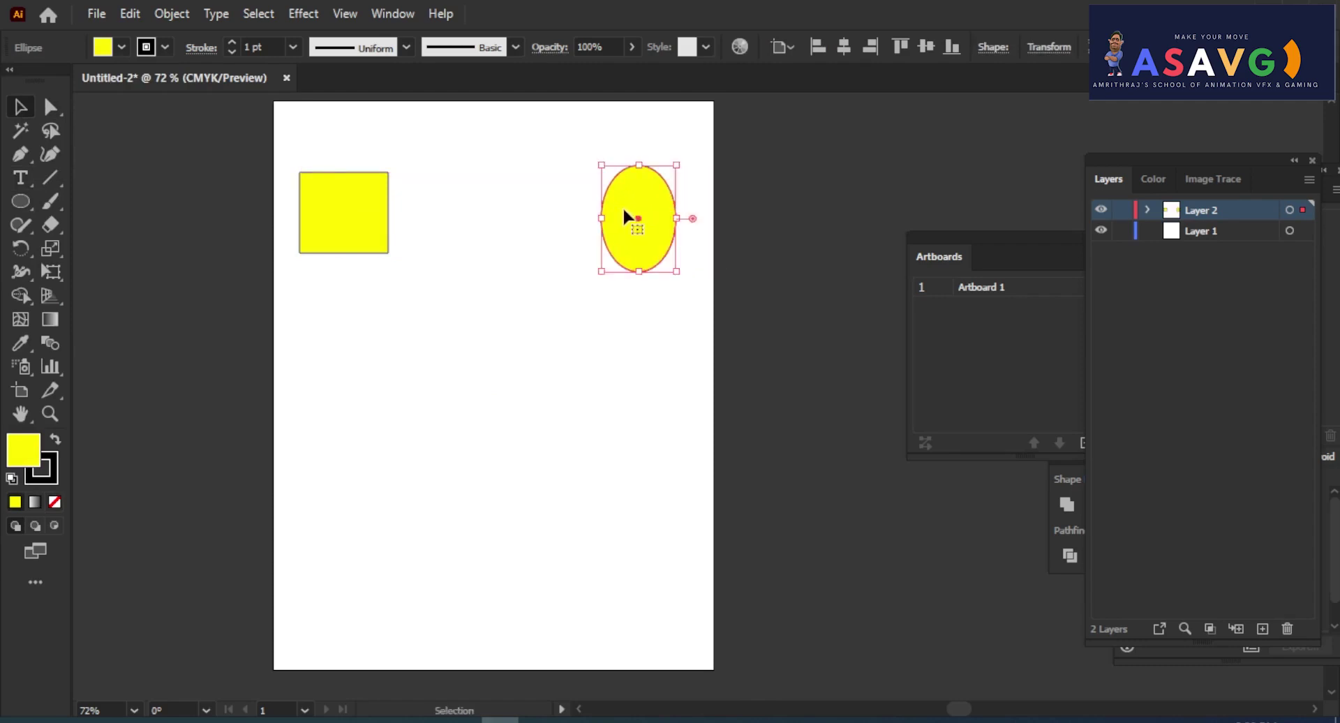
left_click_drag(680, 274, 652, 226)
Step: Select the yellow square and ellipse together and open the Object menu
left_click(386, 216)
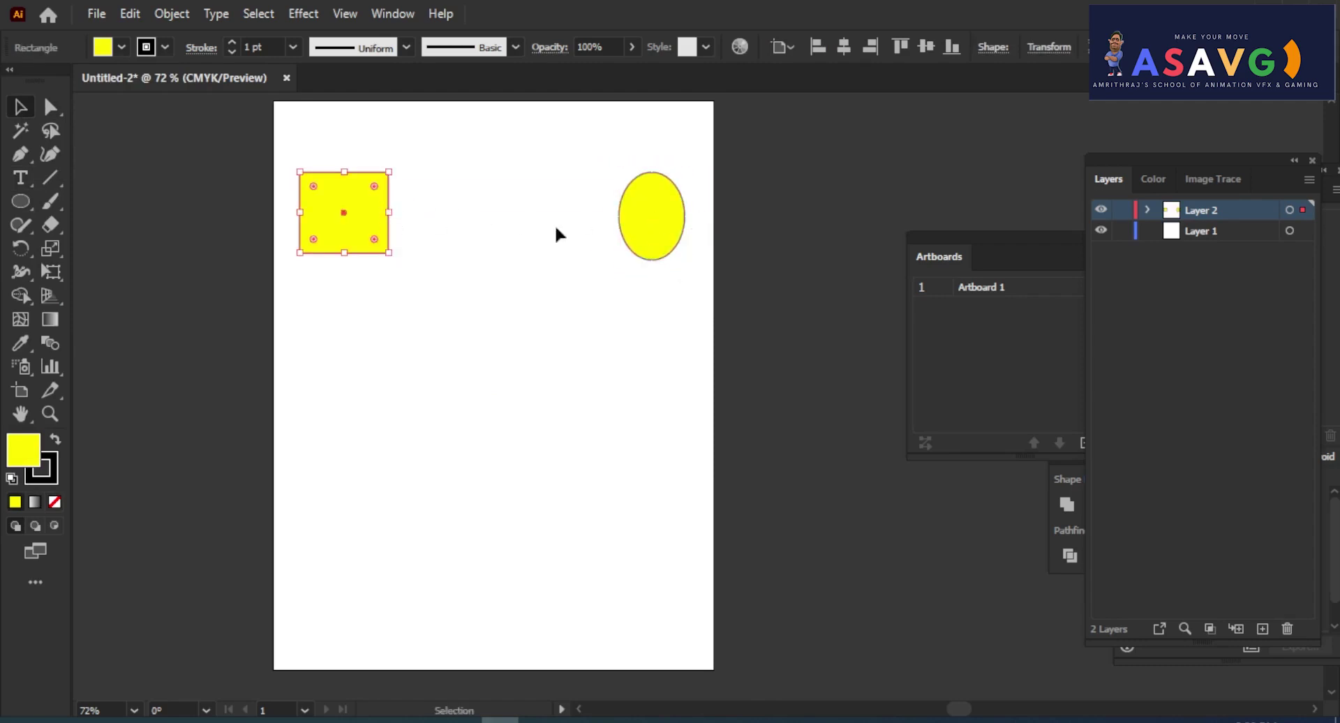
left_click(633, 220, "shift")
left_click(485, 292)
left_click(342, 221)
left_click(663, 223, "shift")
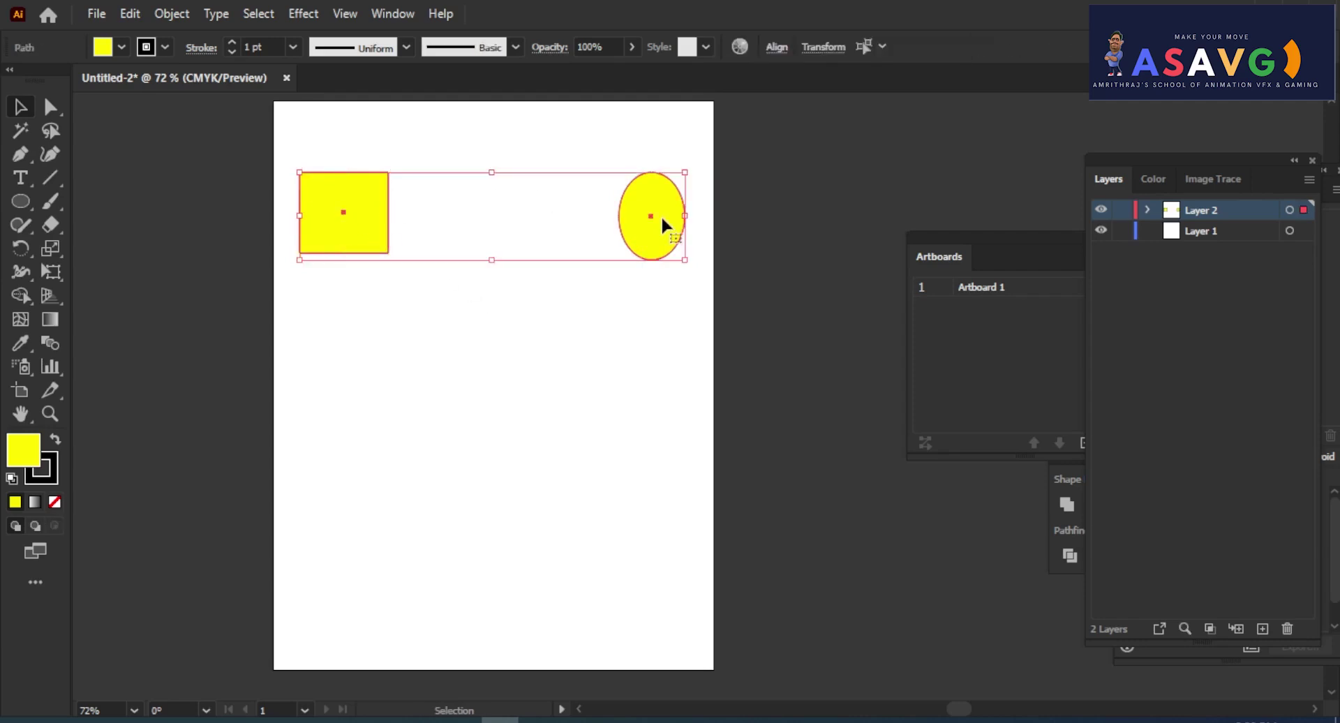
left_click(172, 20)
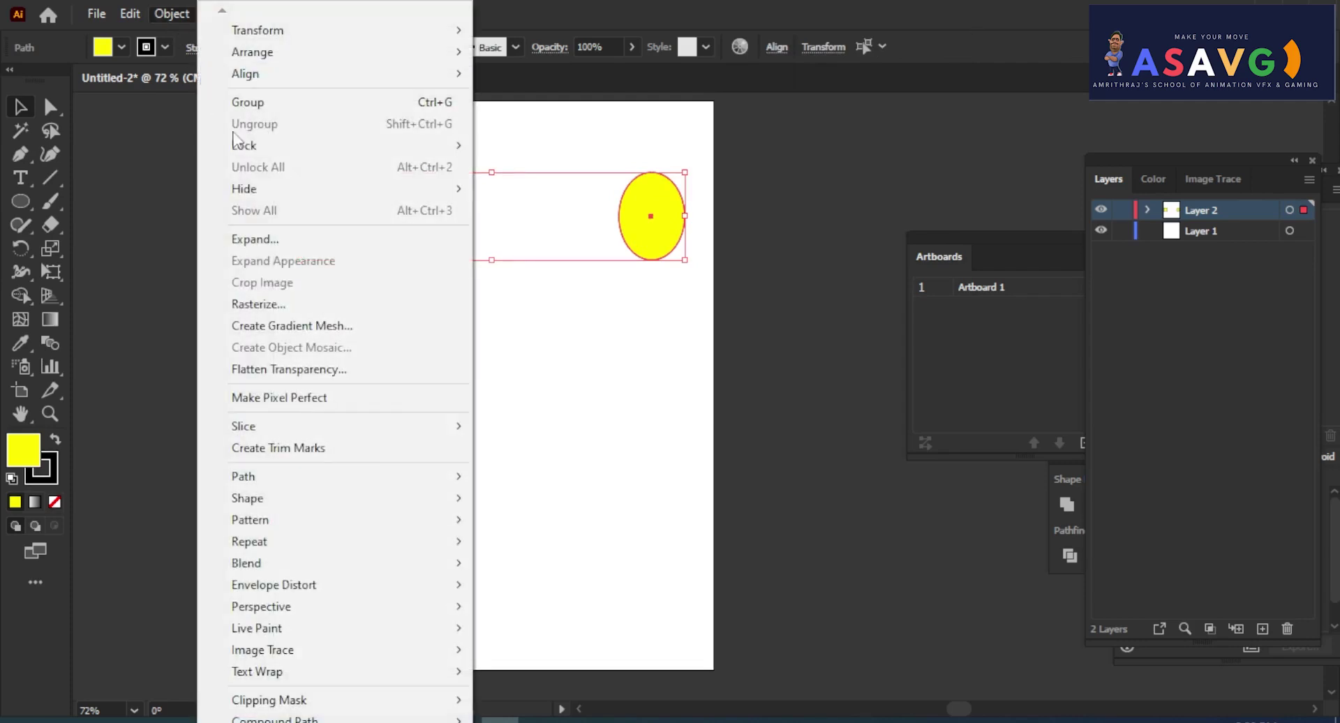
mouse_move(335, 564)
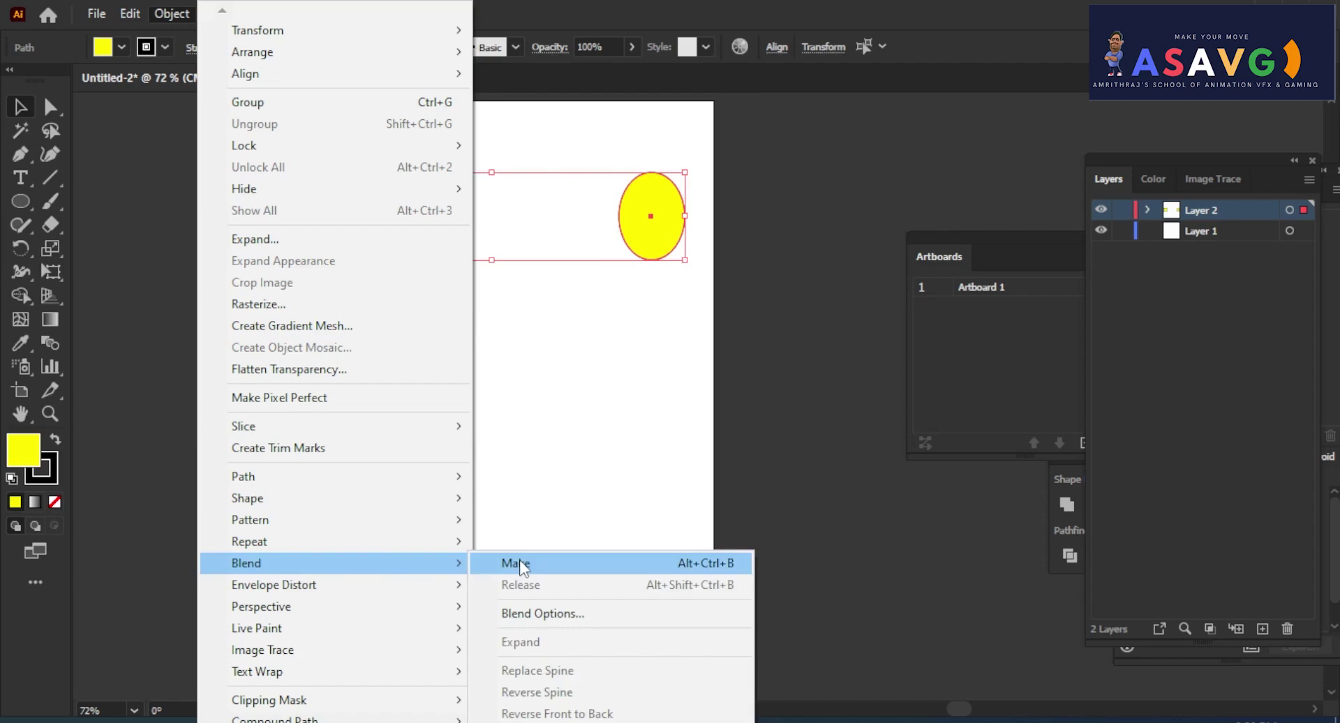
Step: In Blend Options, set Spacing to Specified Steps with 8 steps and confirm
left_click(533, 614)
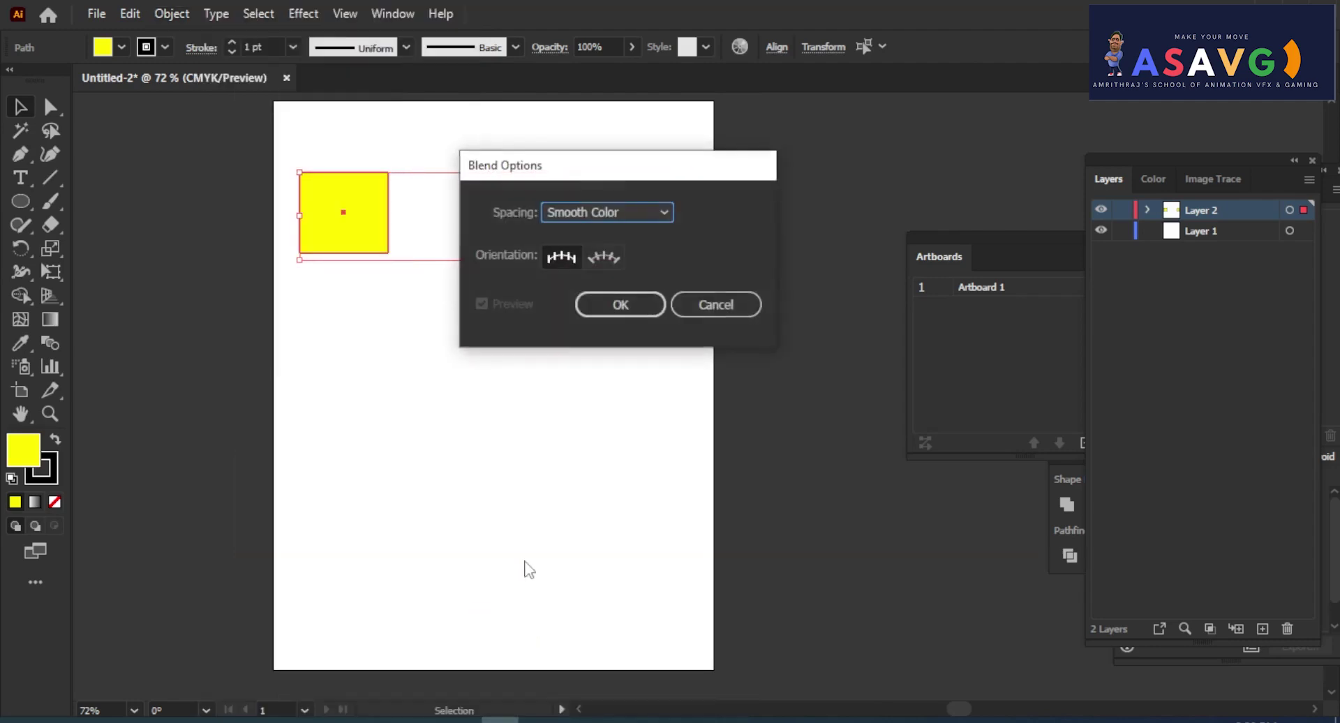
left_click(586, 213)
left_click(597, 254)
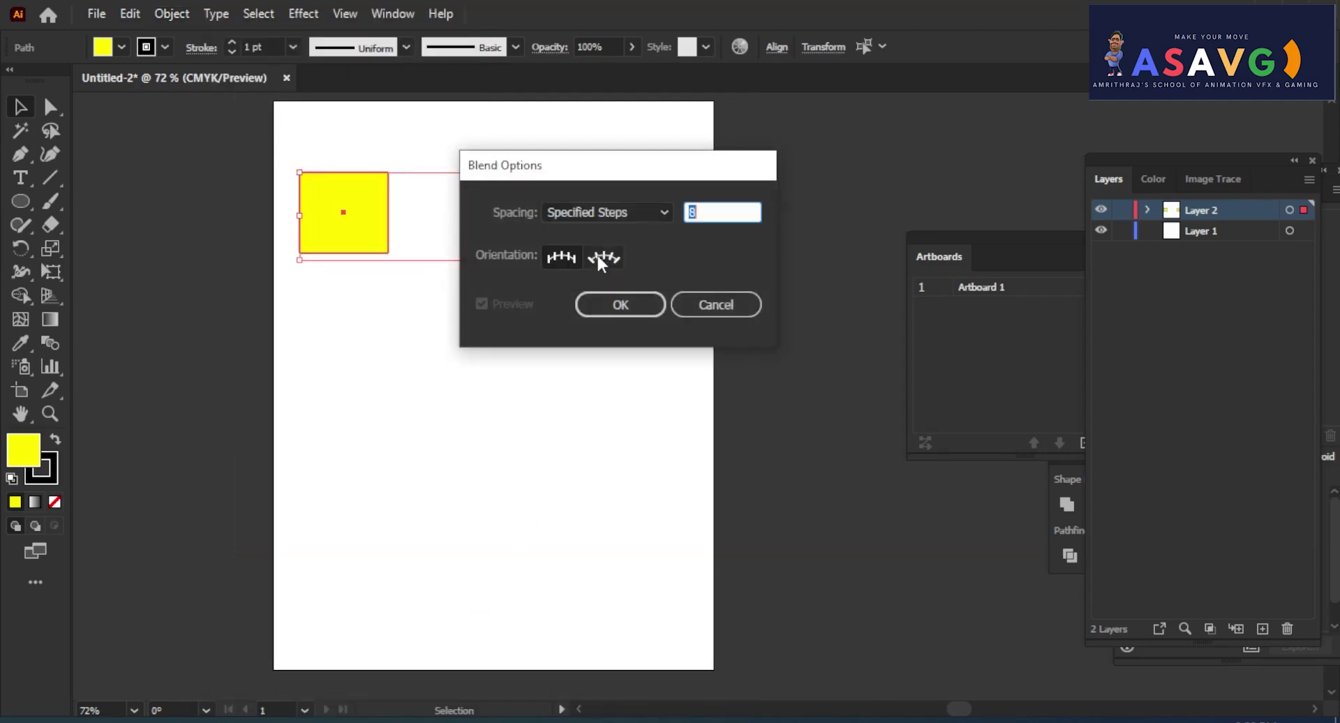
left_click(600, 210)
left_click(597, 278)
left_click(592, 212)
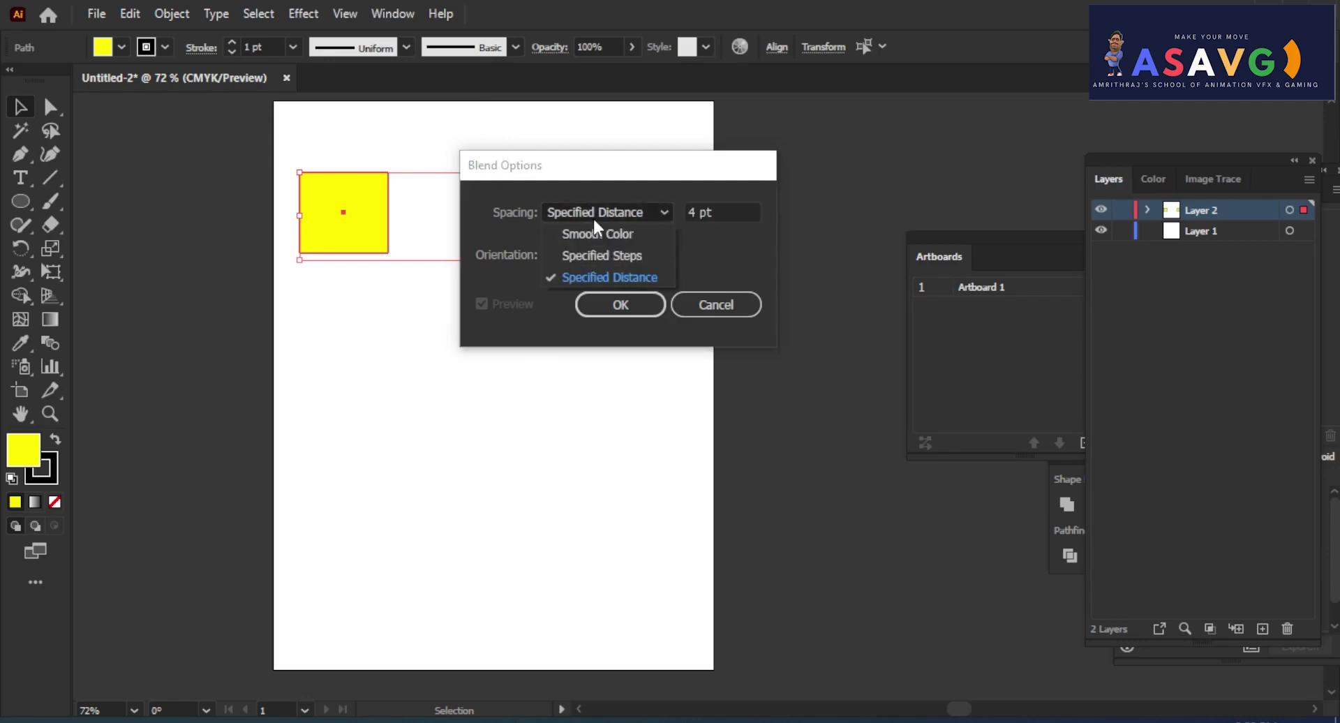
left_click(597, 255)
left_click(626, 300)
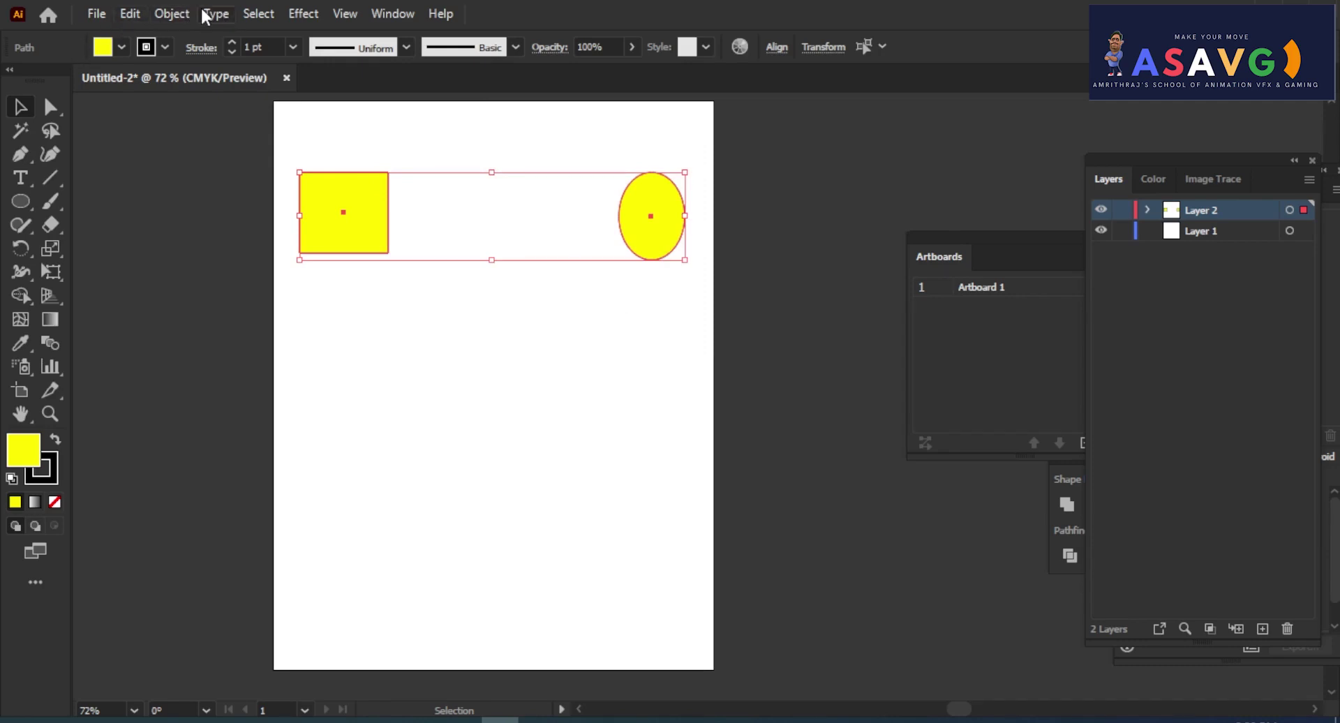
left_click(180, 14)
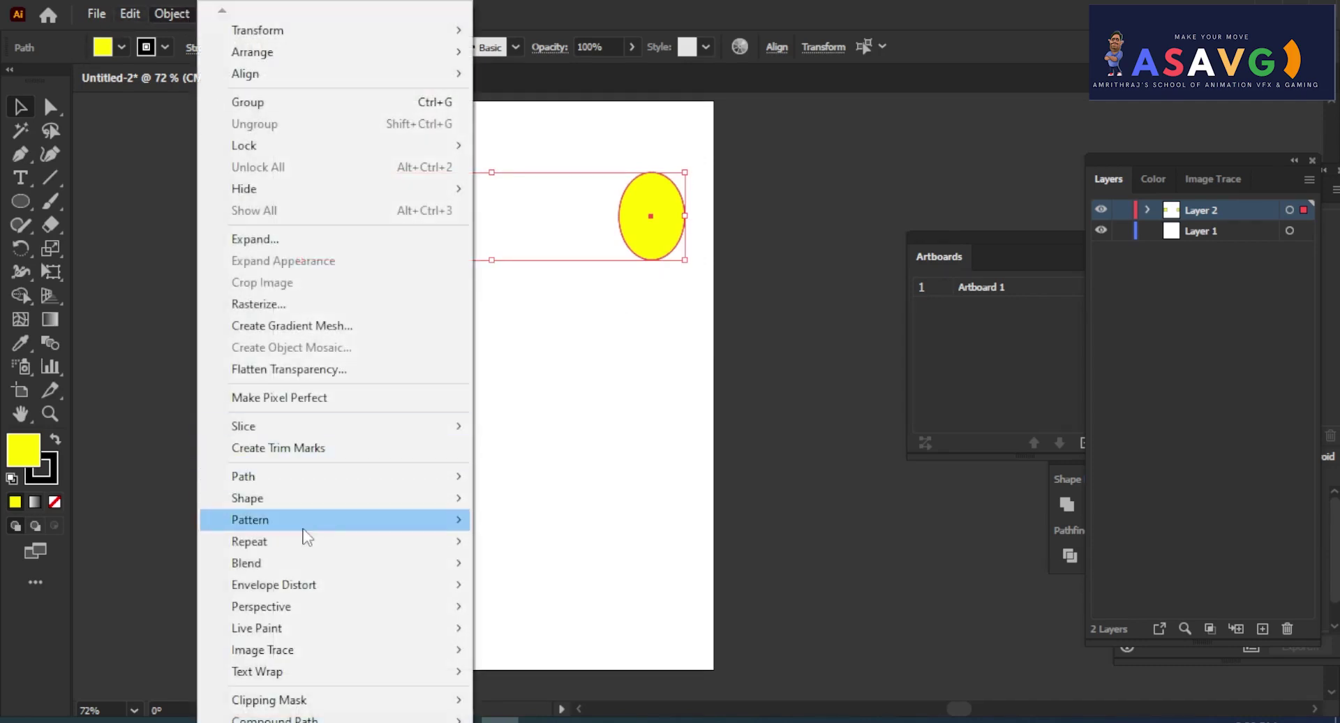
mouse_move(245, 564)
left_click(538, 562)
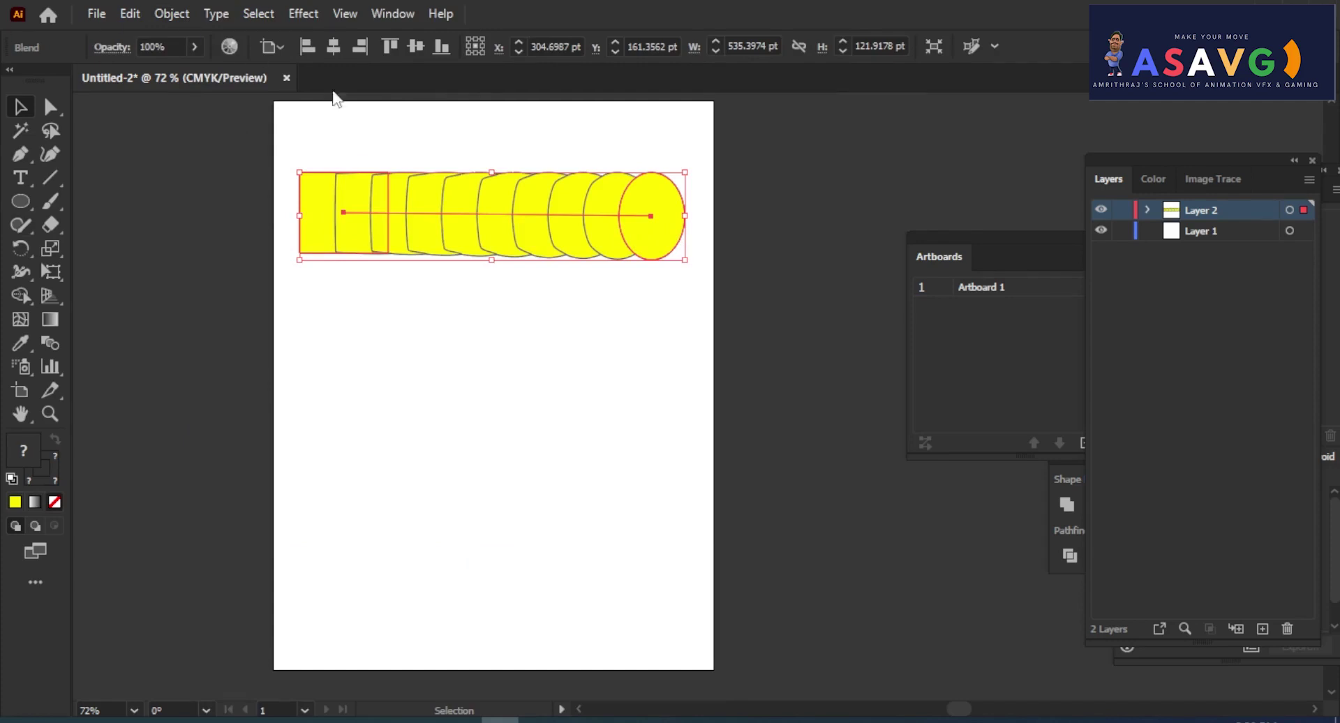
key("ctrl+z")
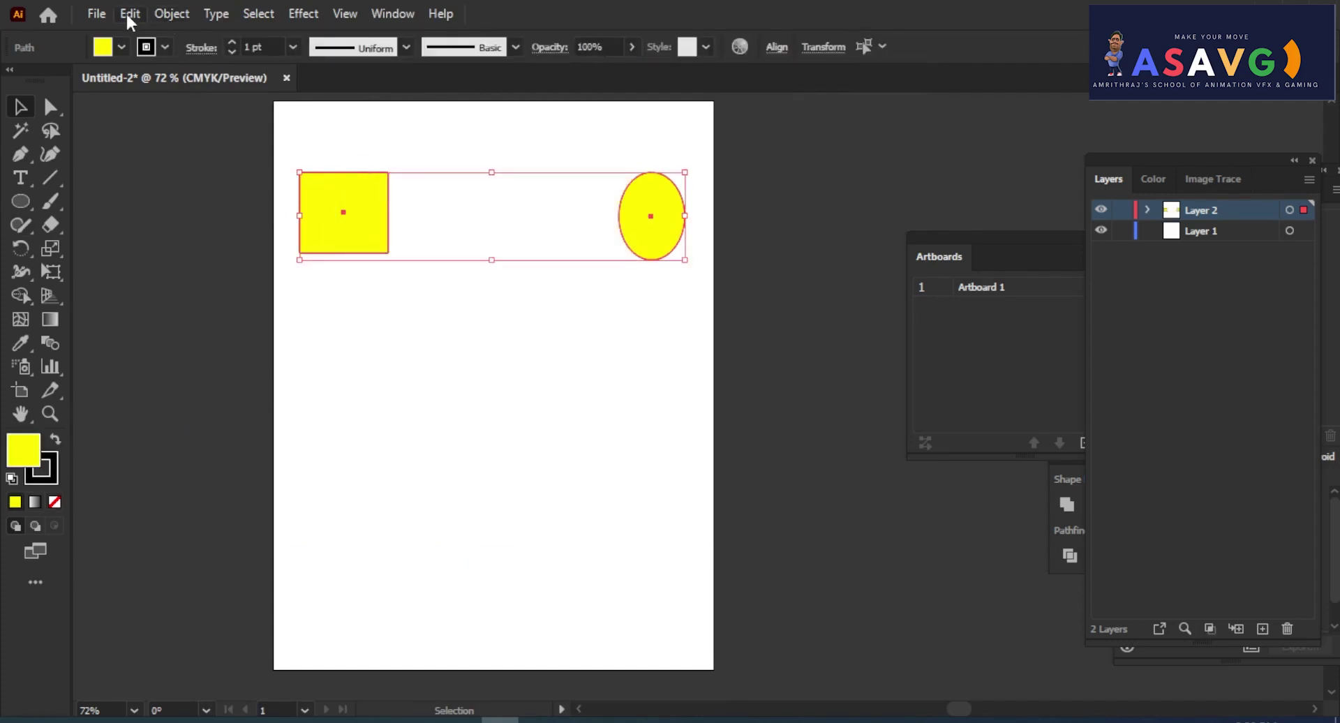
Step: Set the blend spacing to Smooth Color in Blend Options
left_click(154, 16)
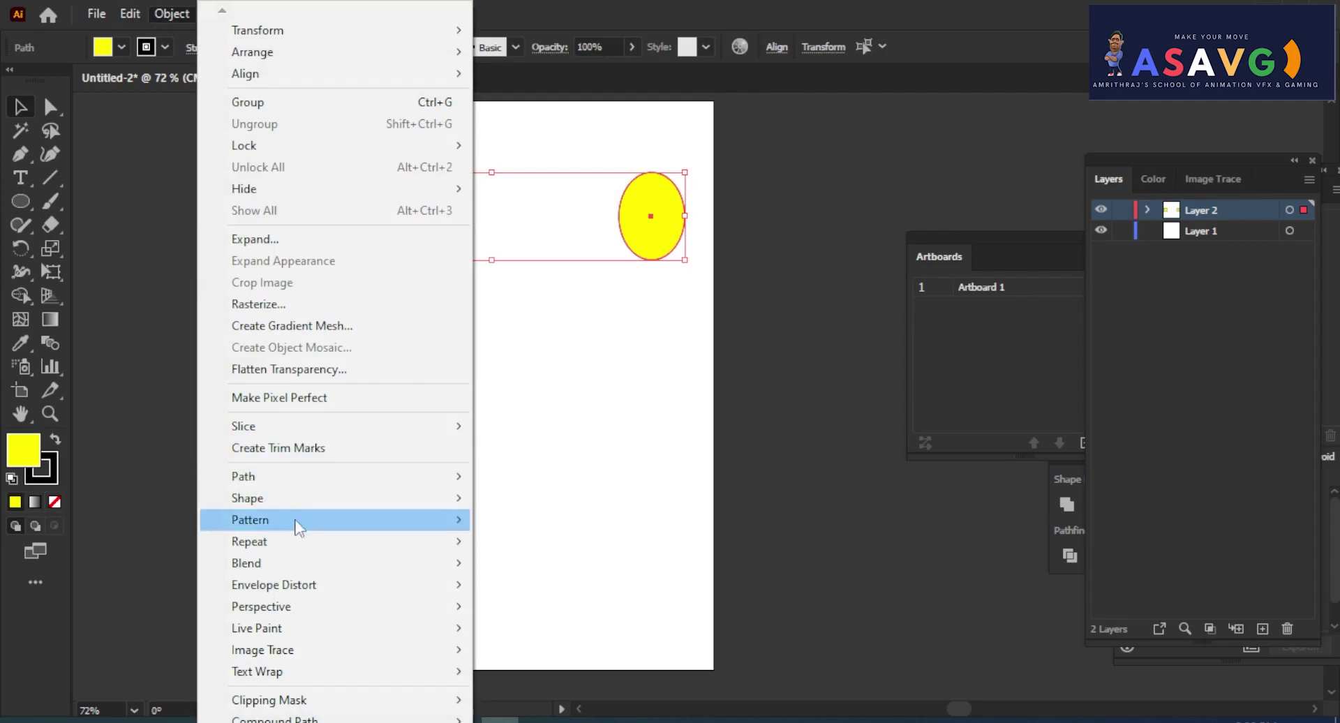
left_click(524, 617)
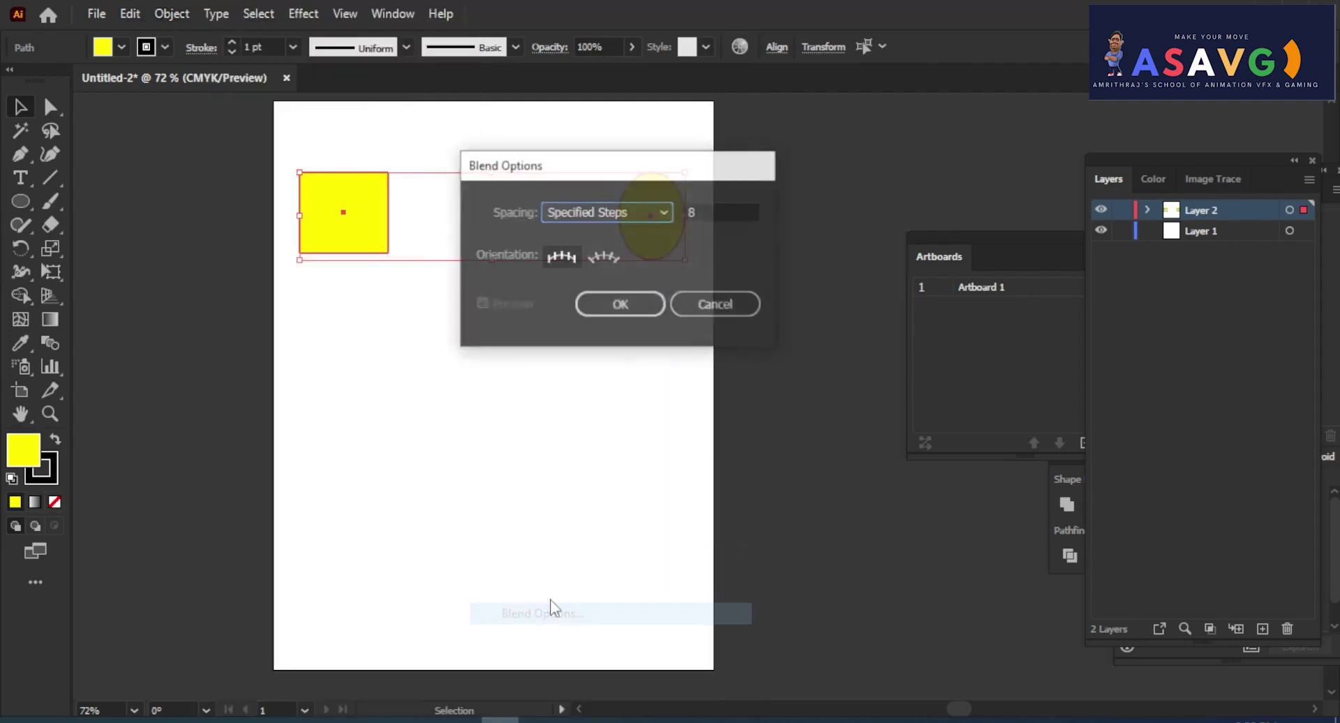
left_click(624, 207)
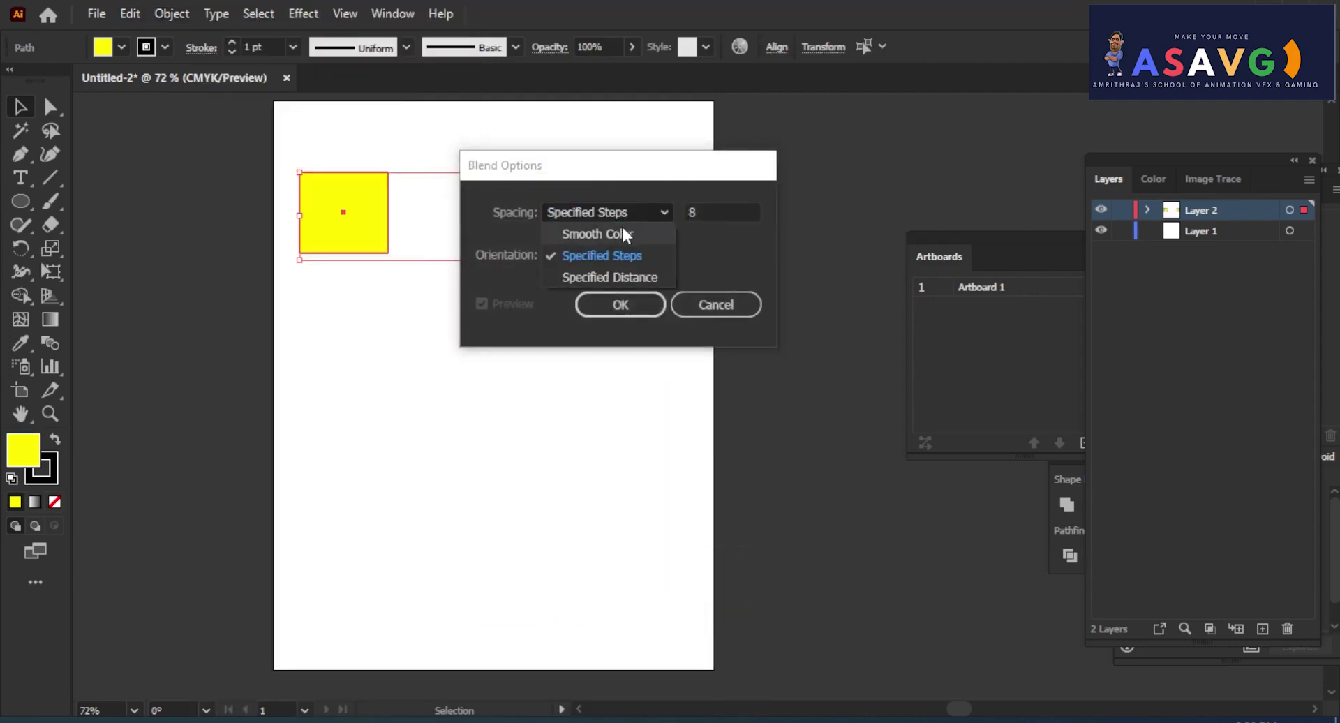
left_click(621, 224)
left_click(641, 306)
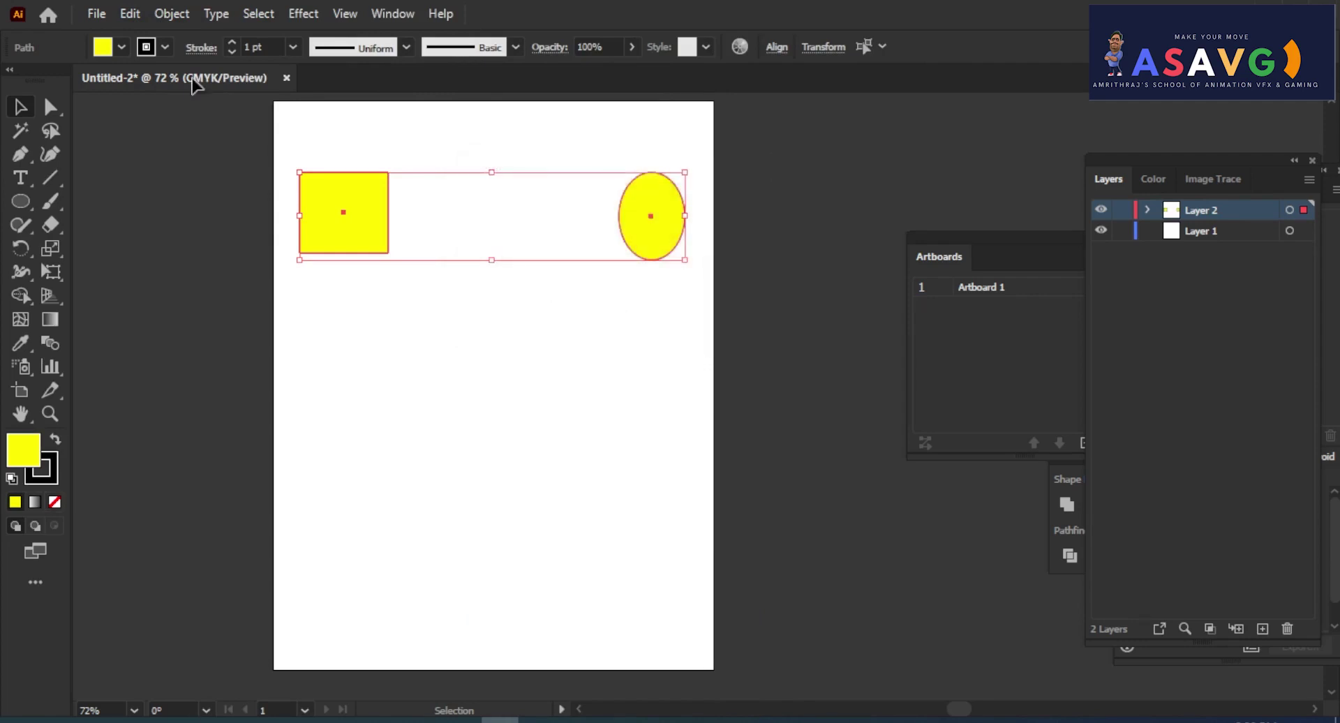
Step: Make the square-to-ellipse blend, then undo it with Ctrl+Z
left_click(165, 15)
mouse_move(247, 563)
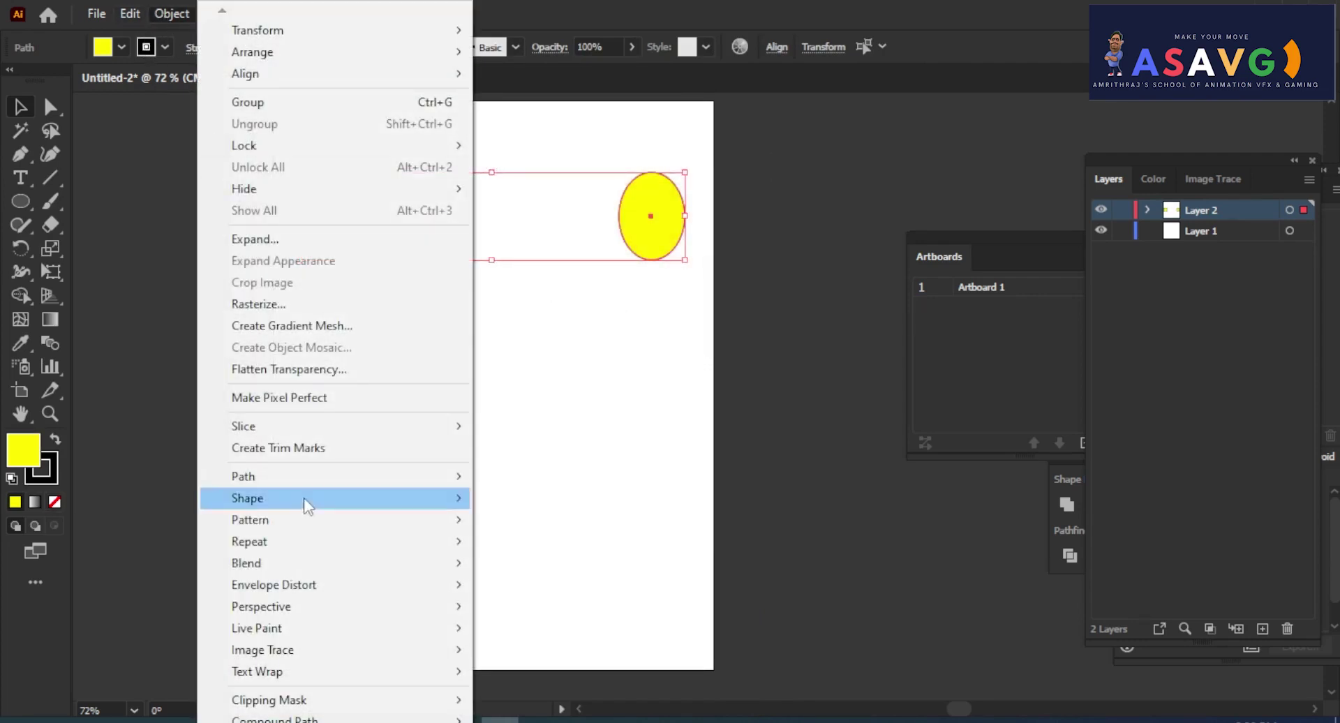
left_click(506, 564)
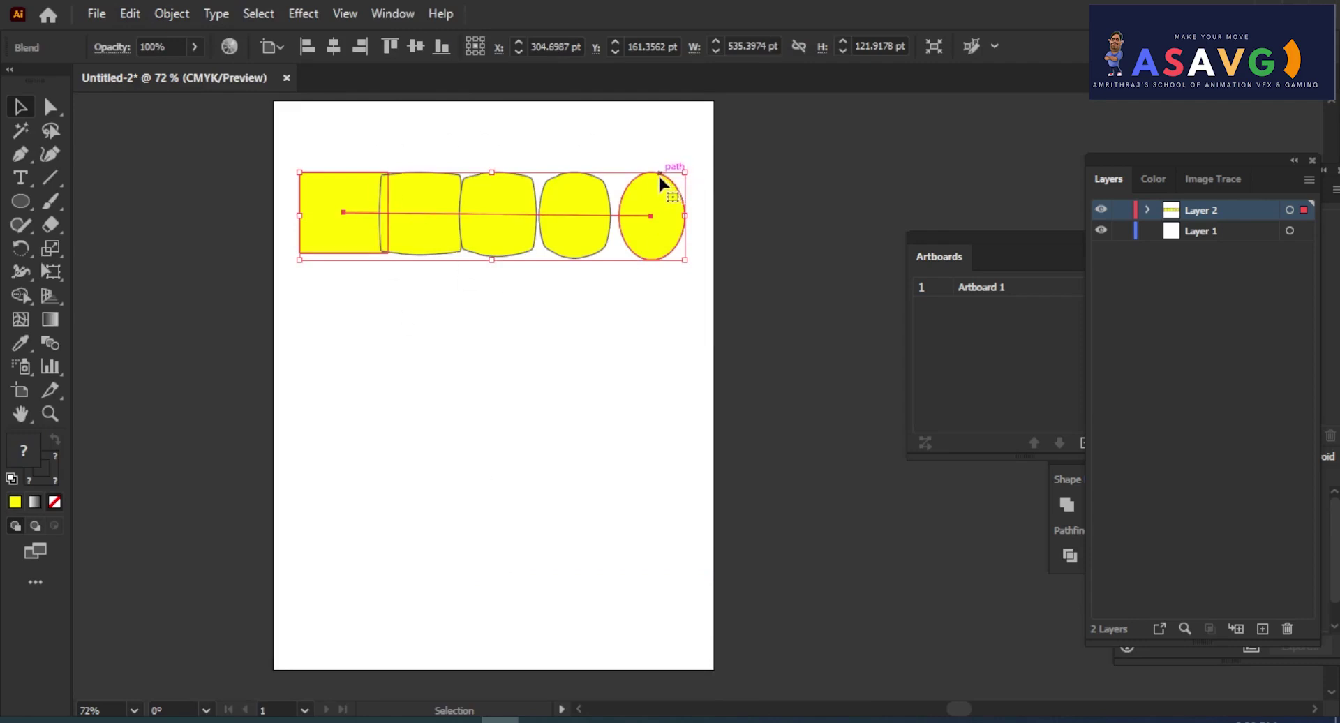
key("ctrl+z")
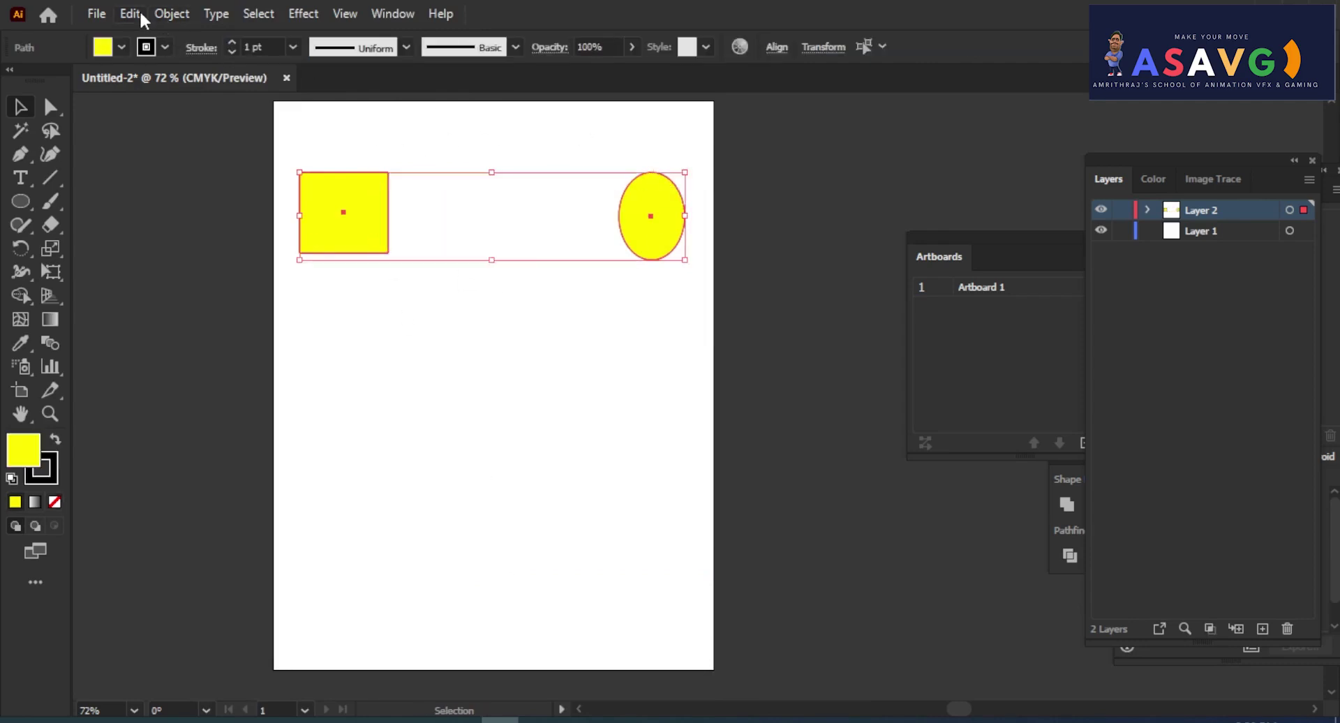
Step: Set blend spacing to Specified Distance 4 pt and blend the square into the ellipse
left_click(165, 17)
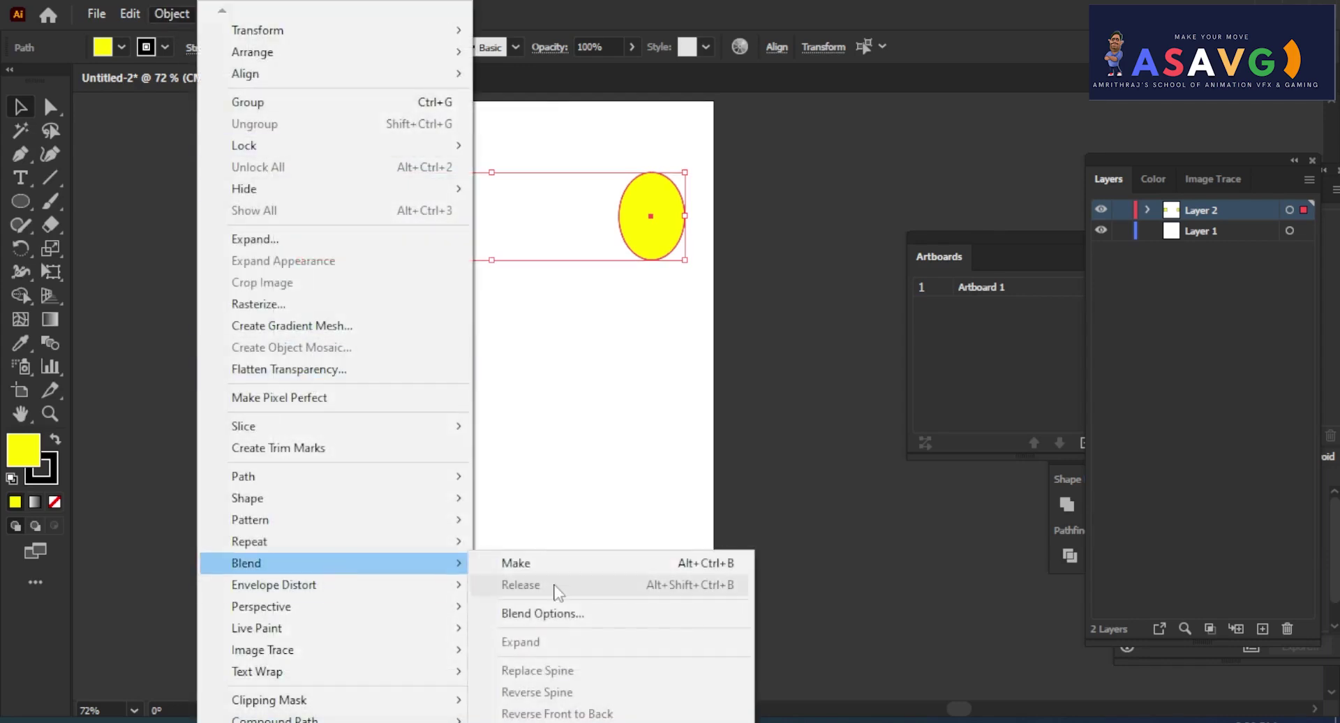
left_click(551, 613)
left_click(612, 212)
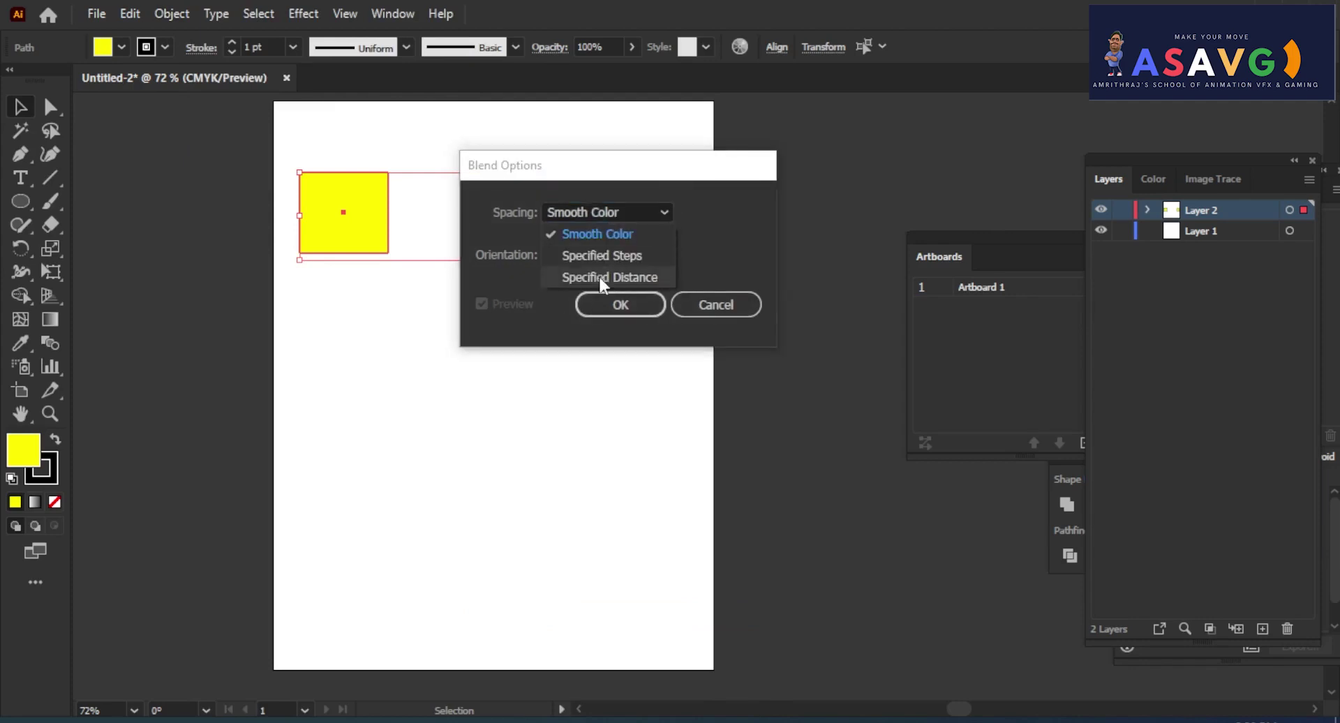
left_click(601, 278)
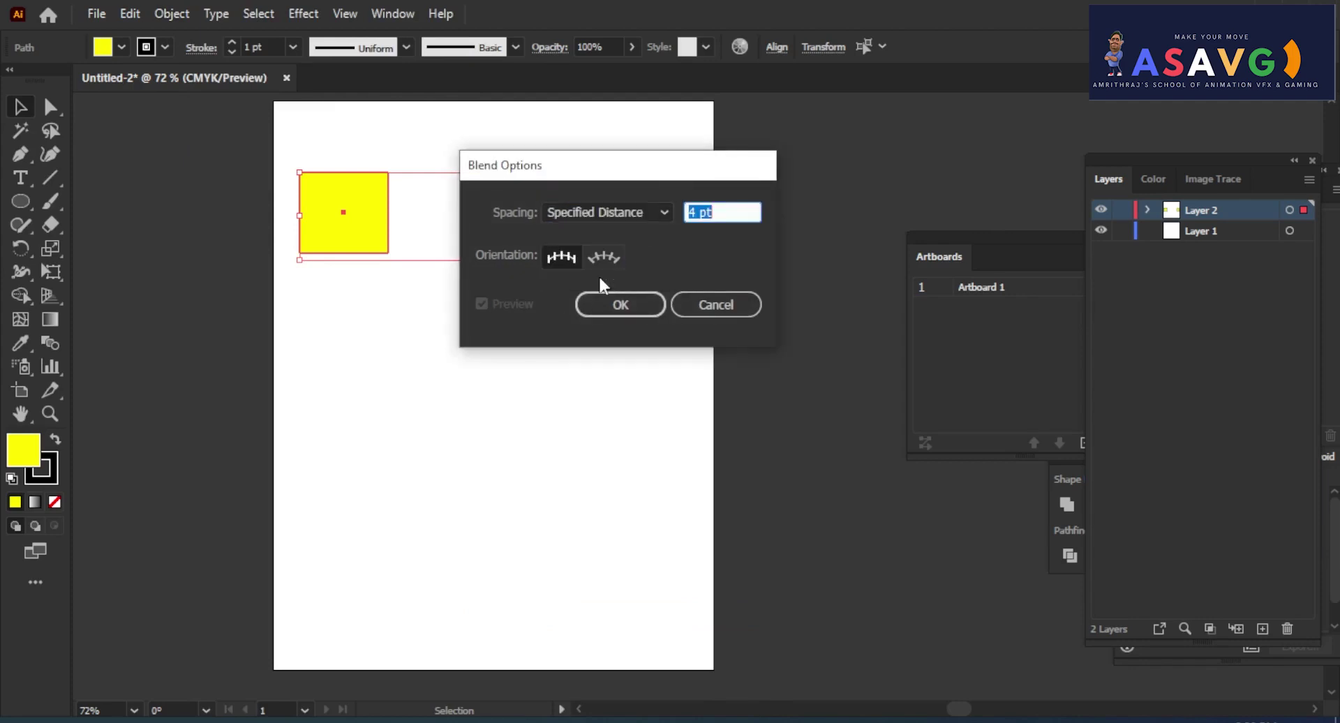
left_click(620, 309)
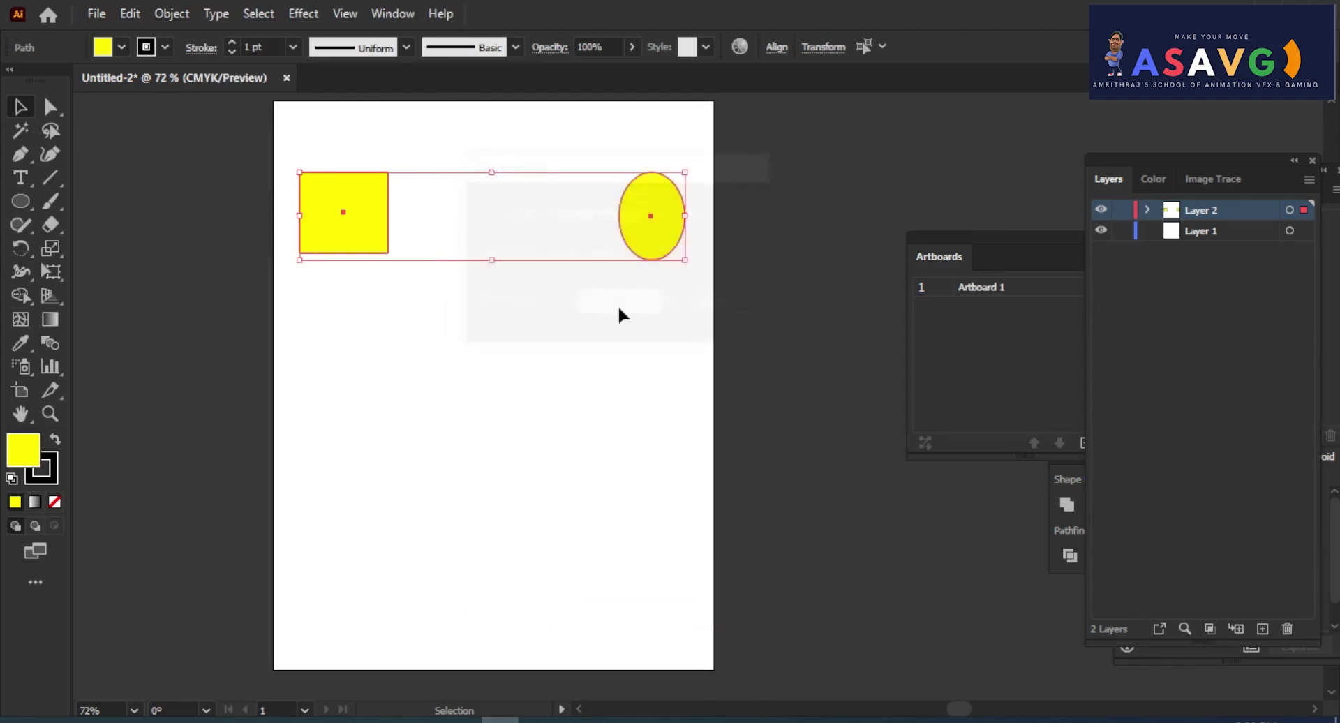
left_click(188, 17)
mouse_move(247, 563)
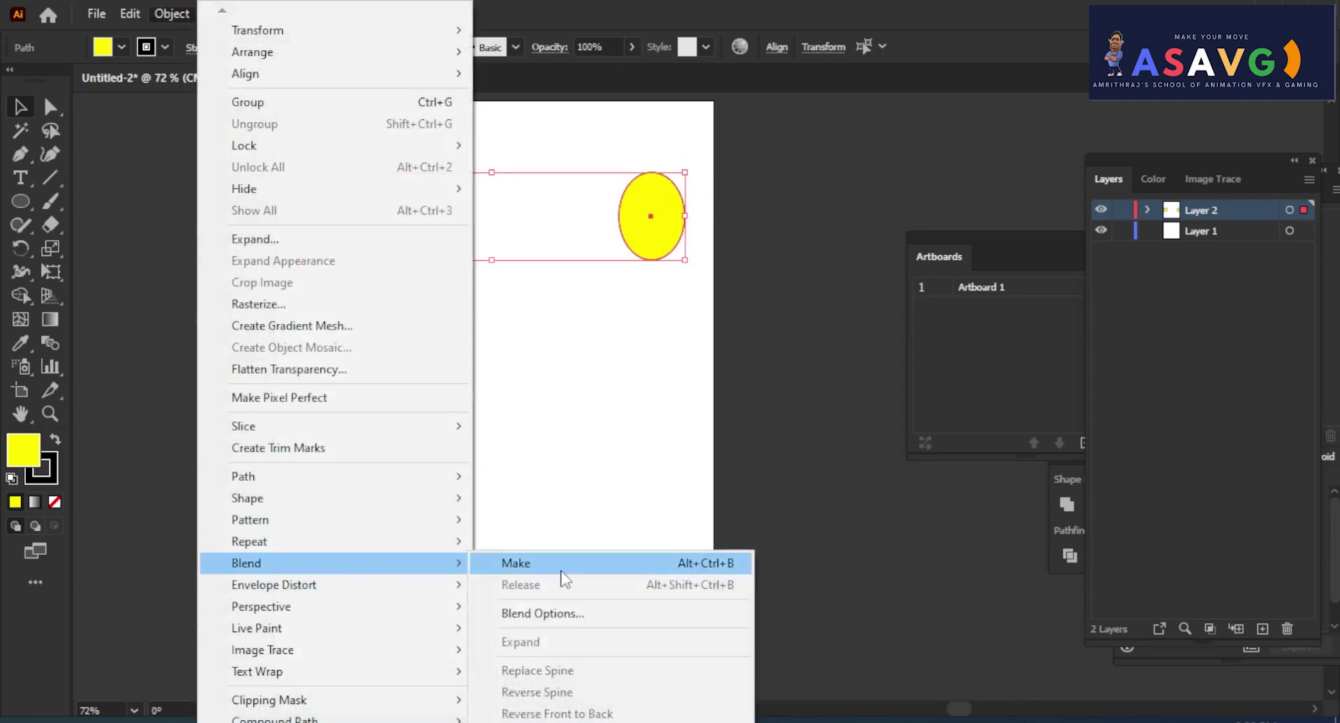
left_click(560, 563)
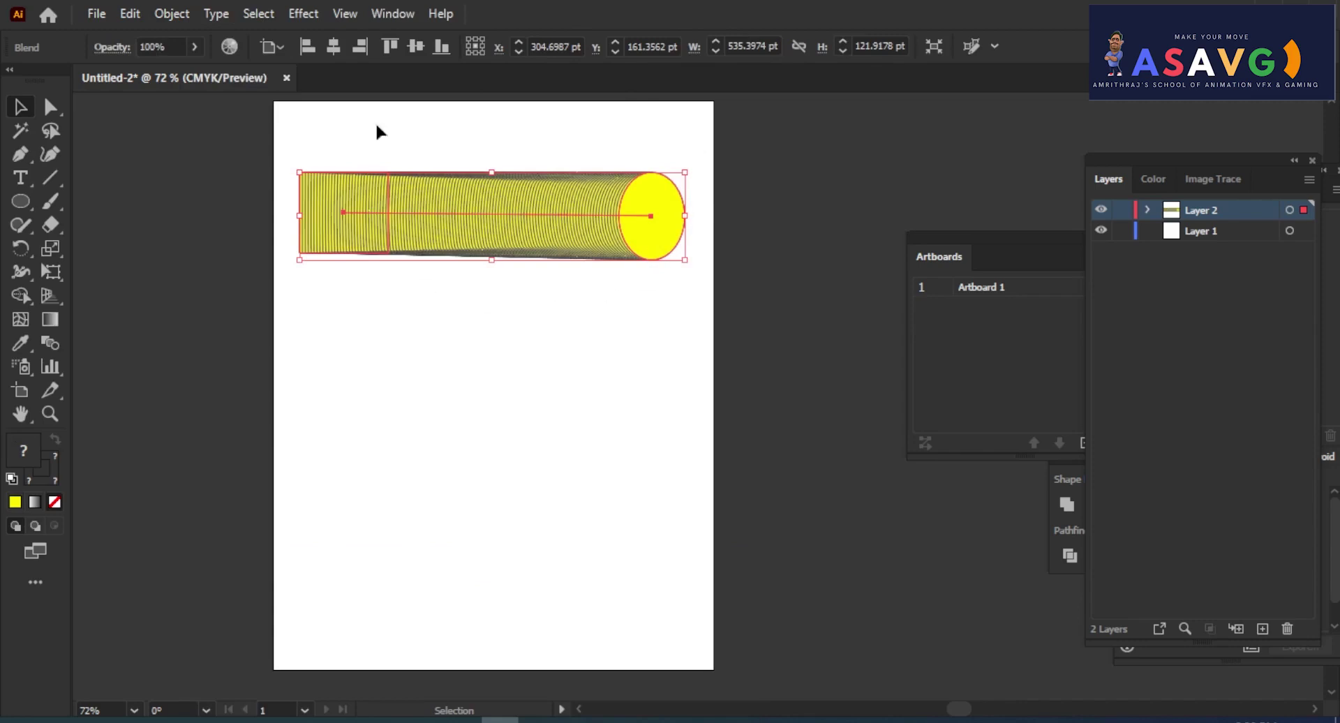
Step: Switch the blend spacing to Specified Steps, then undo the blend back to separate shapes
left_click(171, 16)
mouse_move(335, 563)
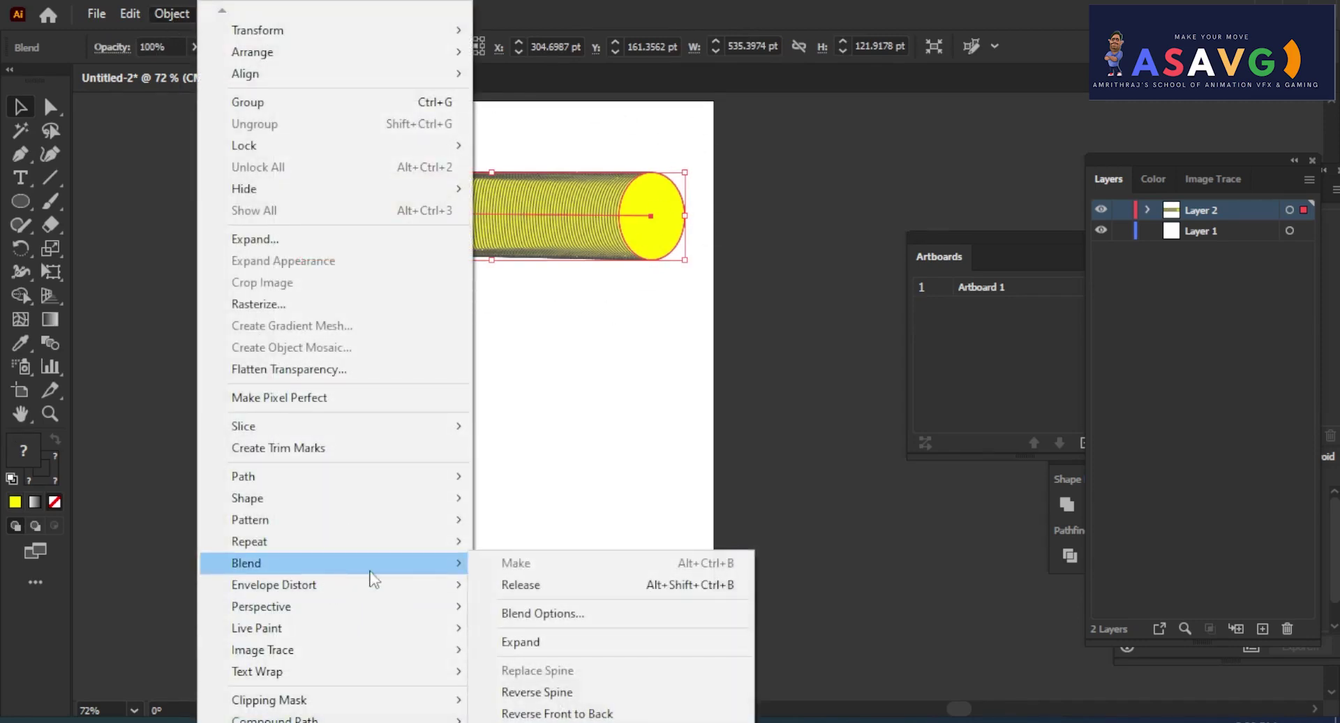
left_click(554, 614)
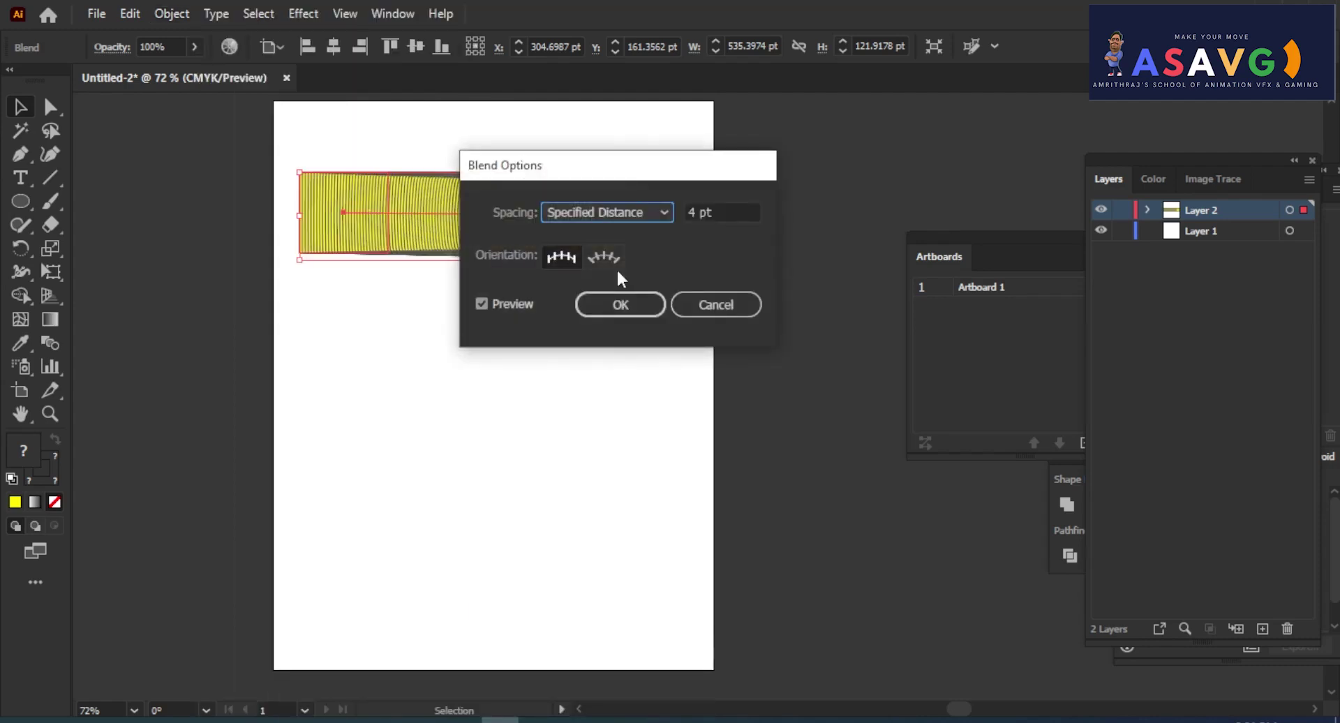
left_click(607, 212)
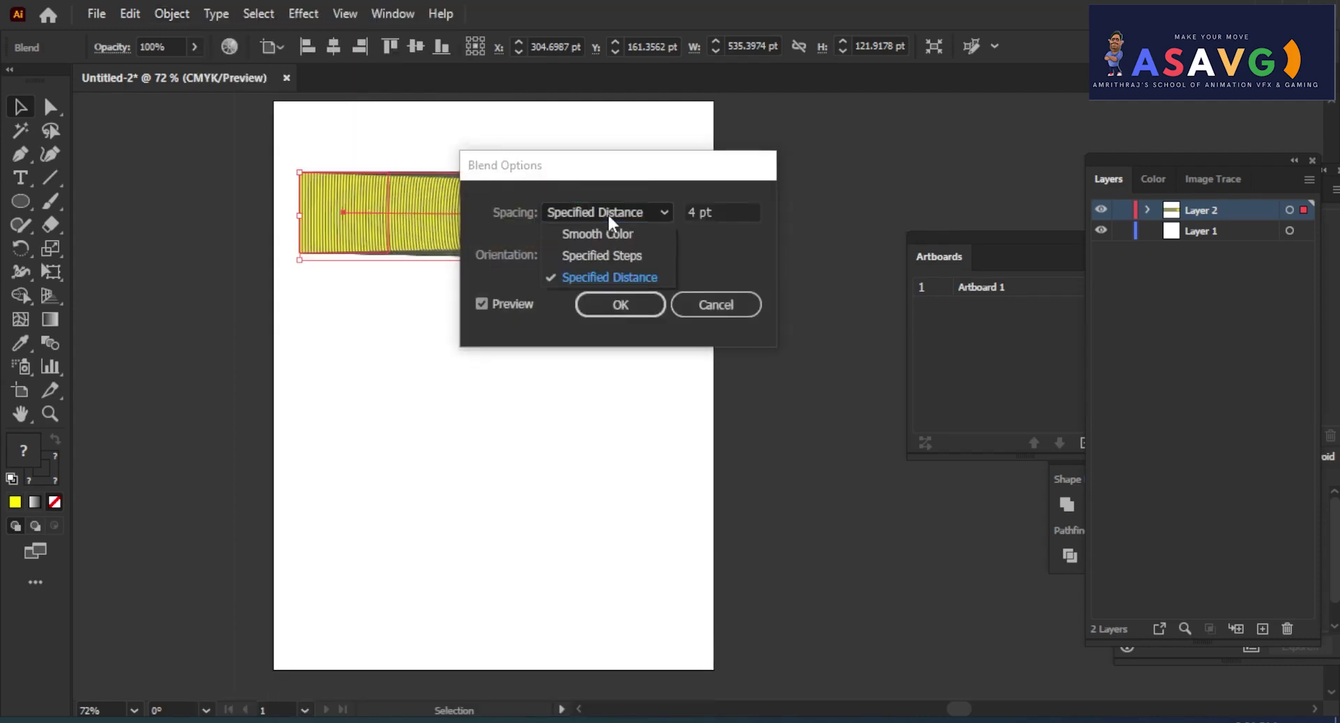
left_click(607, 254)
left_click(625, 303)
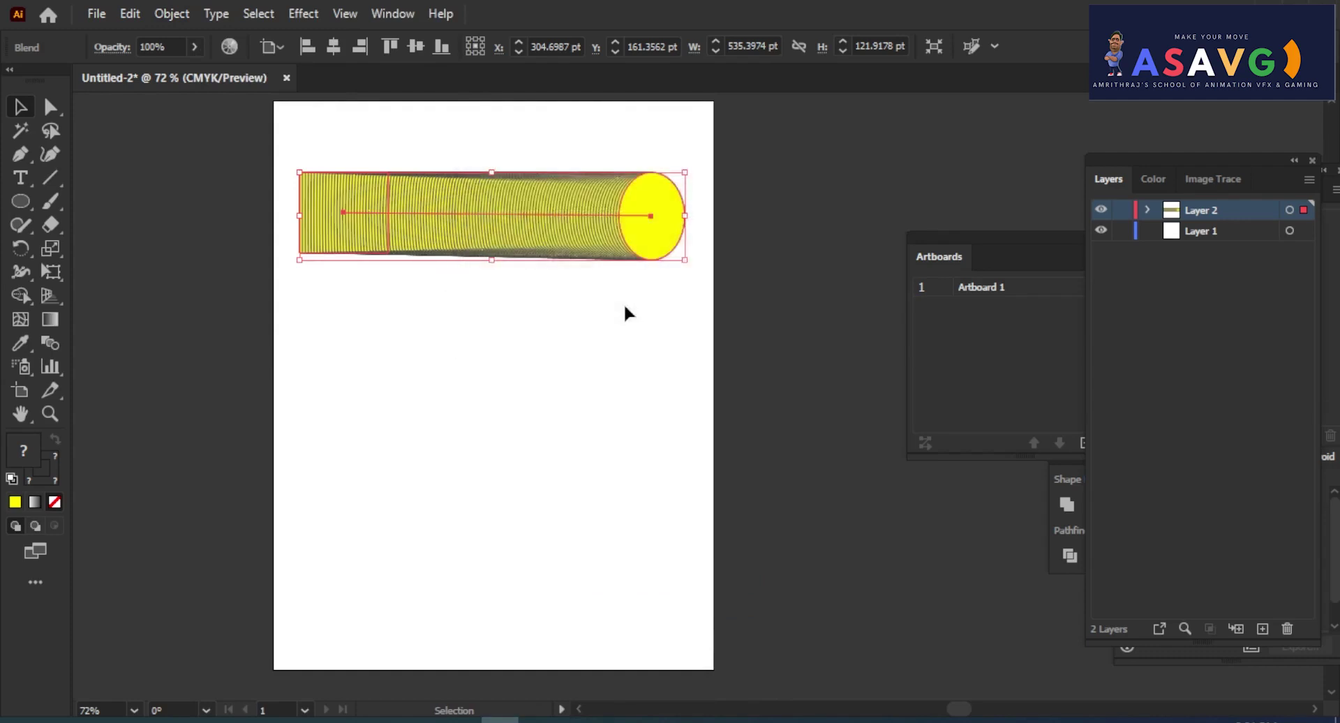
key("ctrl+z")
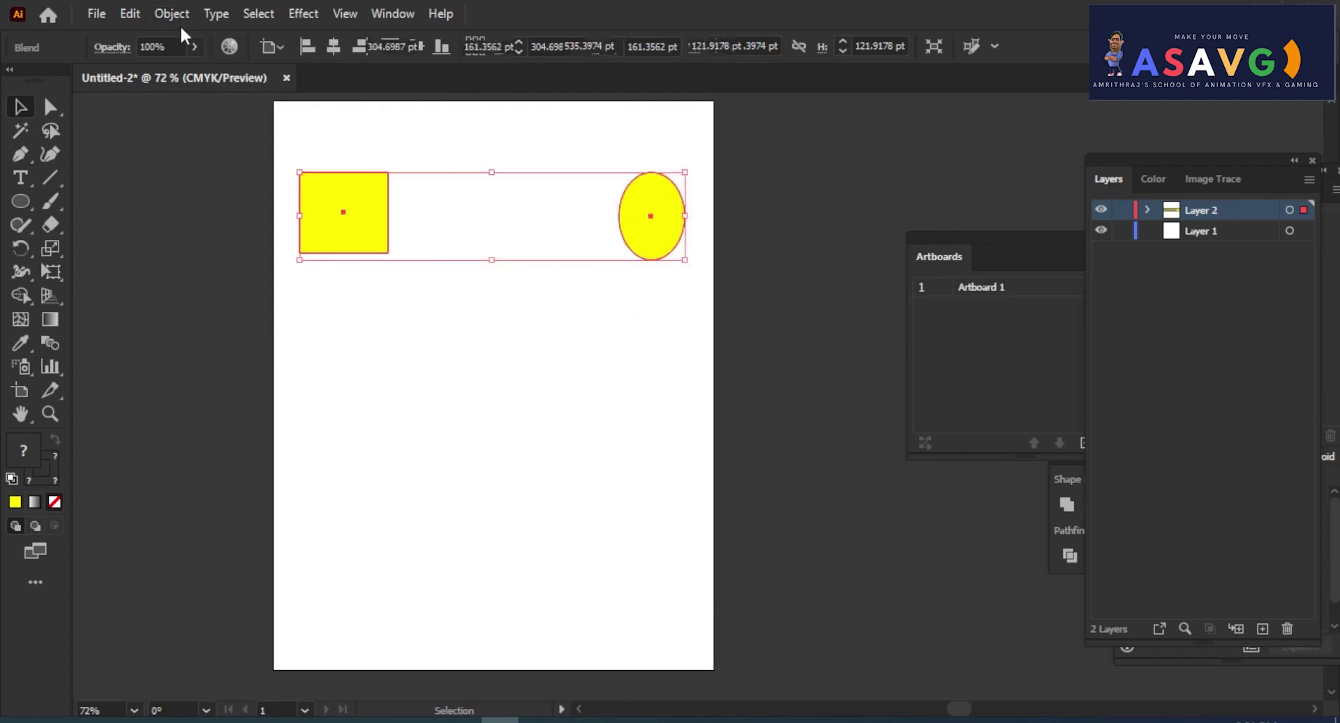
Step: Set spacing to Smooth Color and re-blend the square into the ellipse
left_click(174, 15)
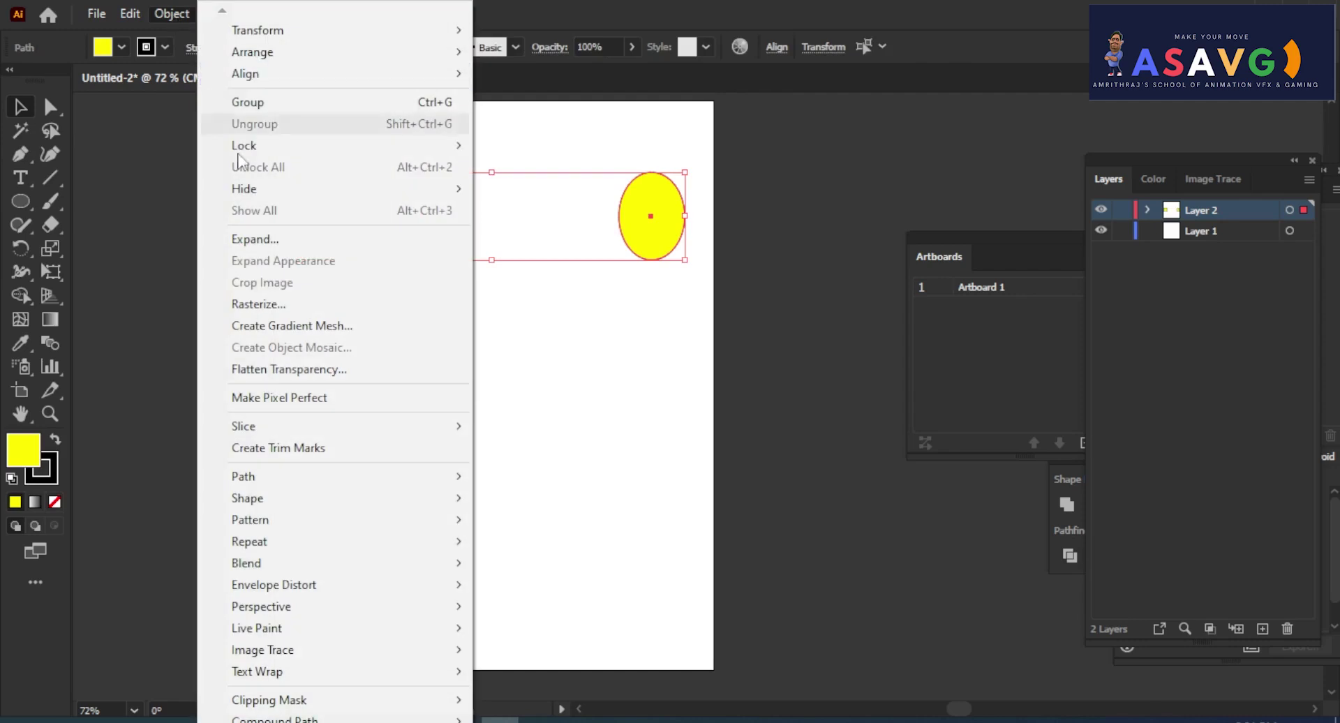
mouse_move(246, 564)
left_click(552, 611)
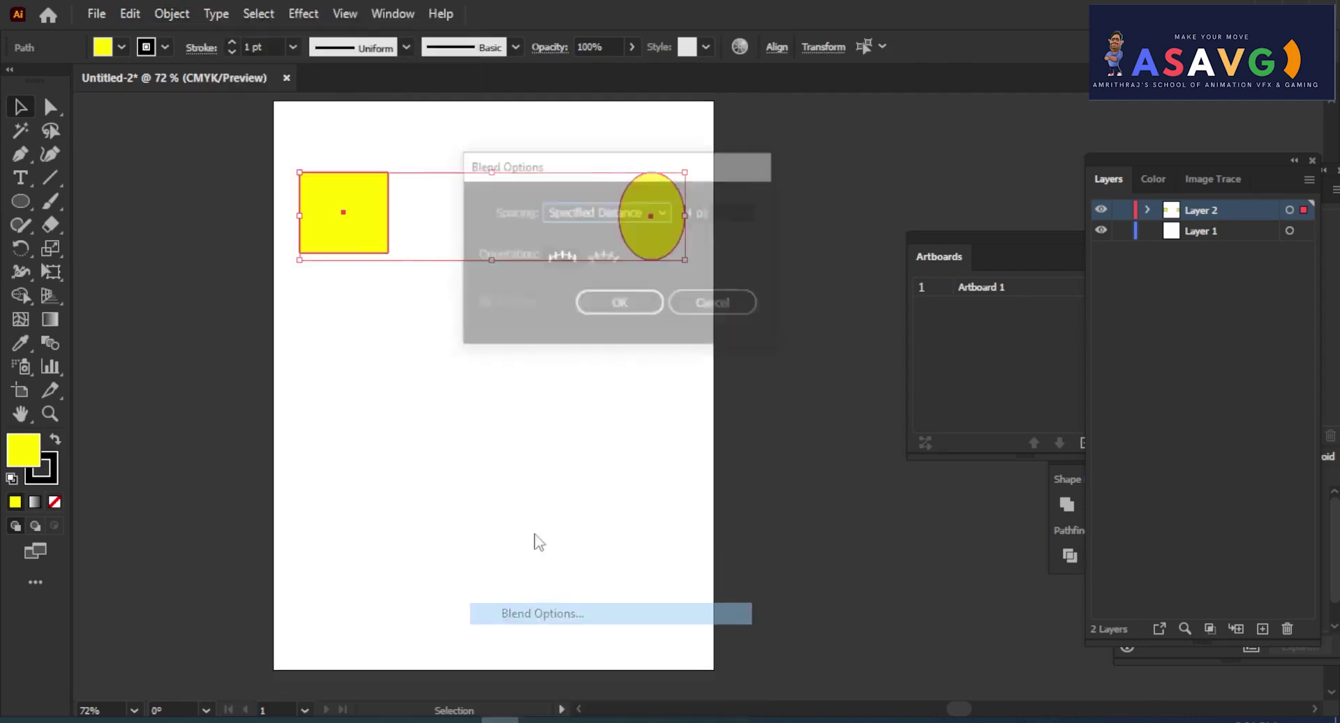
left_click(585, 212)
left_click(597, 233)
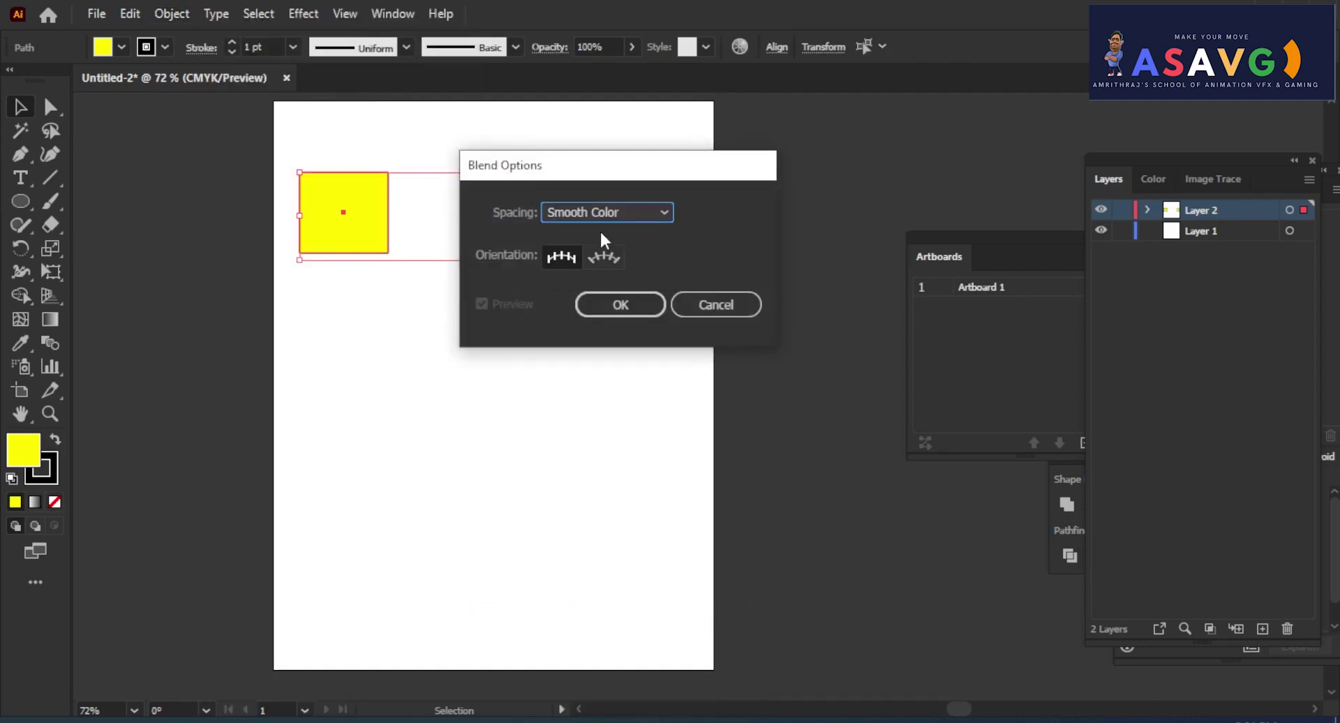
left_click(625, 305)
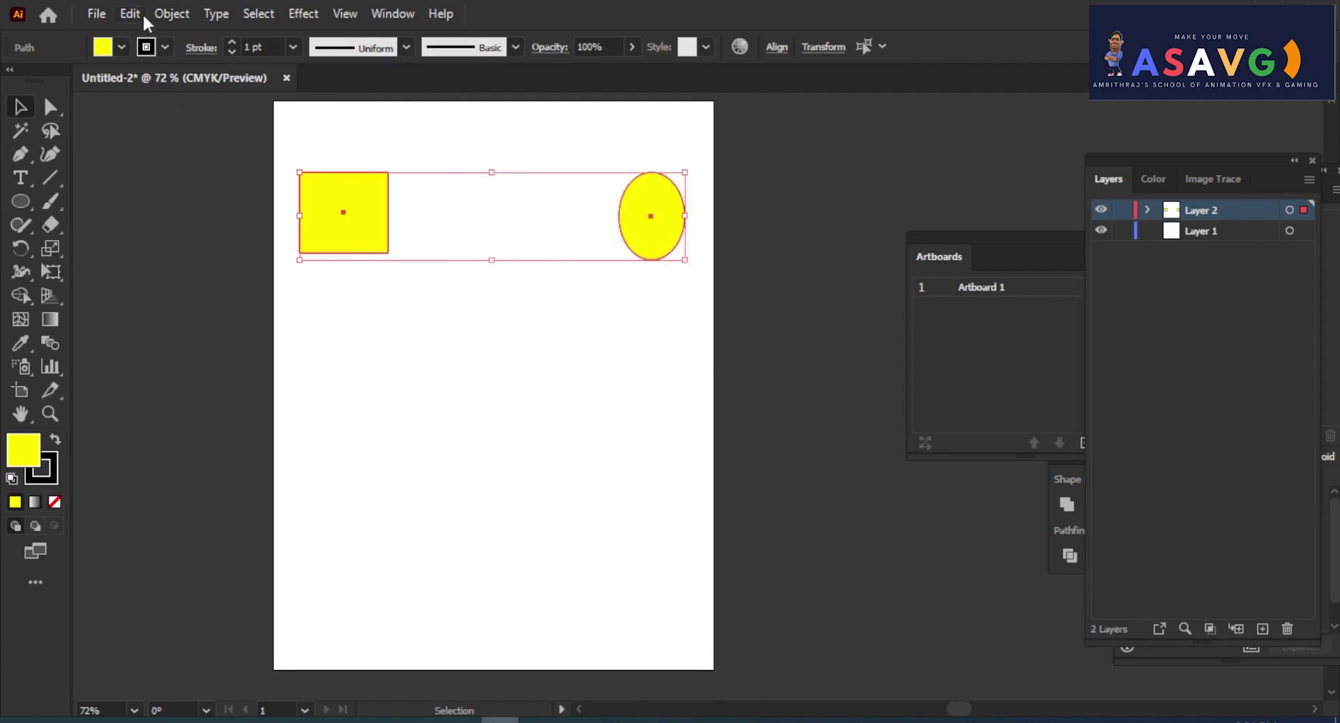
left_click(172, 14)
mouse_move(247, 564)
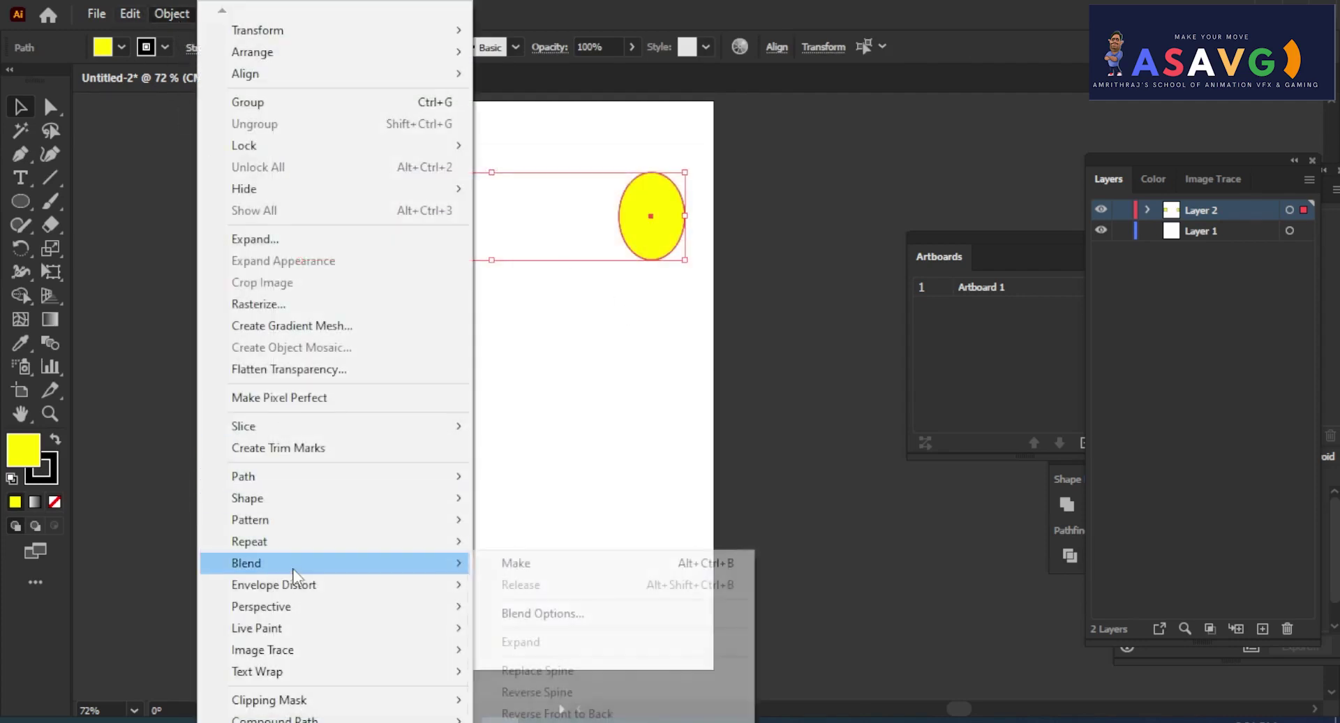
left_click(502, 563)
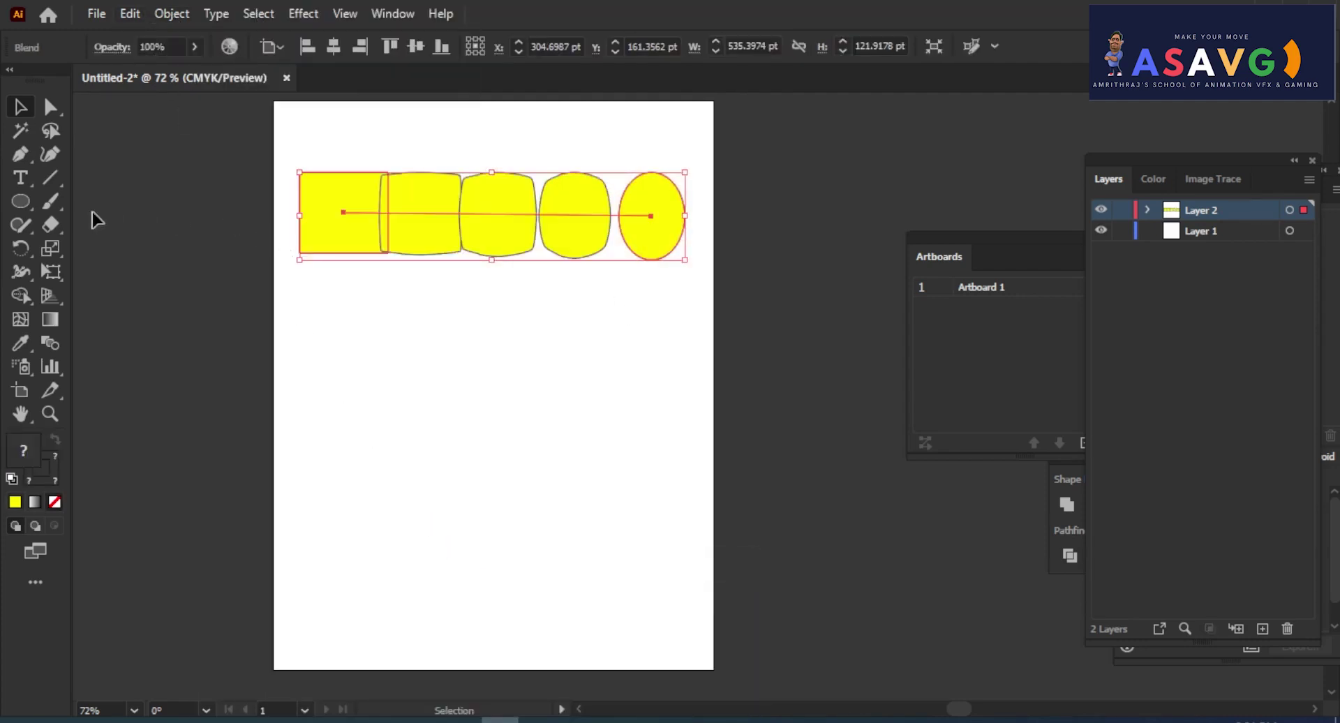
Step: Draw a wavy open curve across the lower half of the page with the Pen tool
left_click(47, 180)
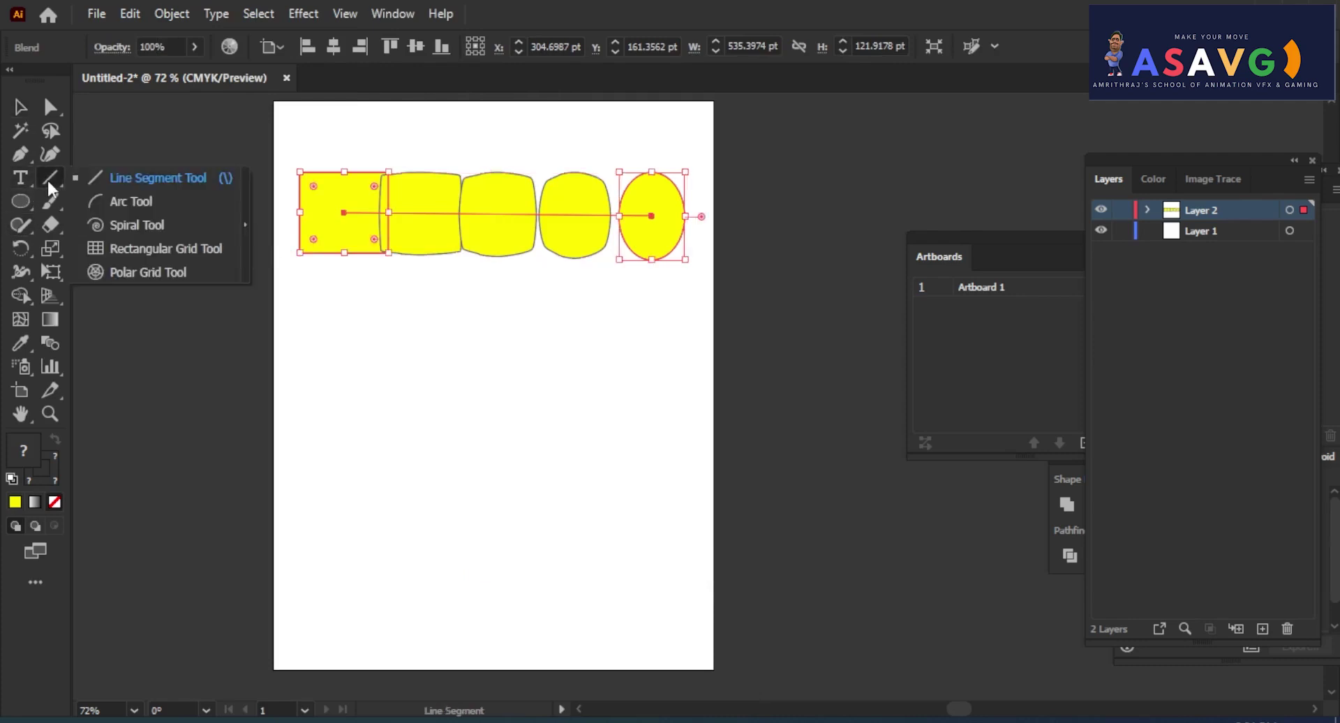
left_click(20, 153)
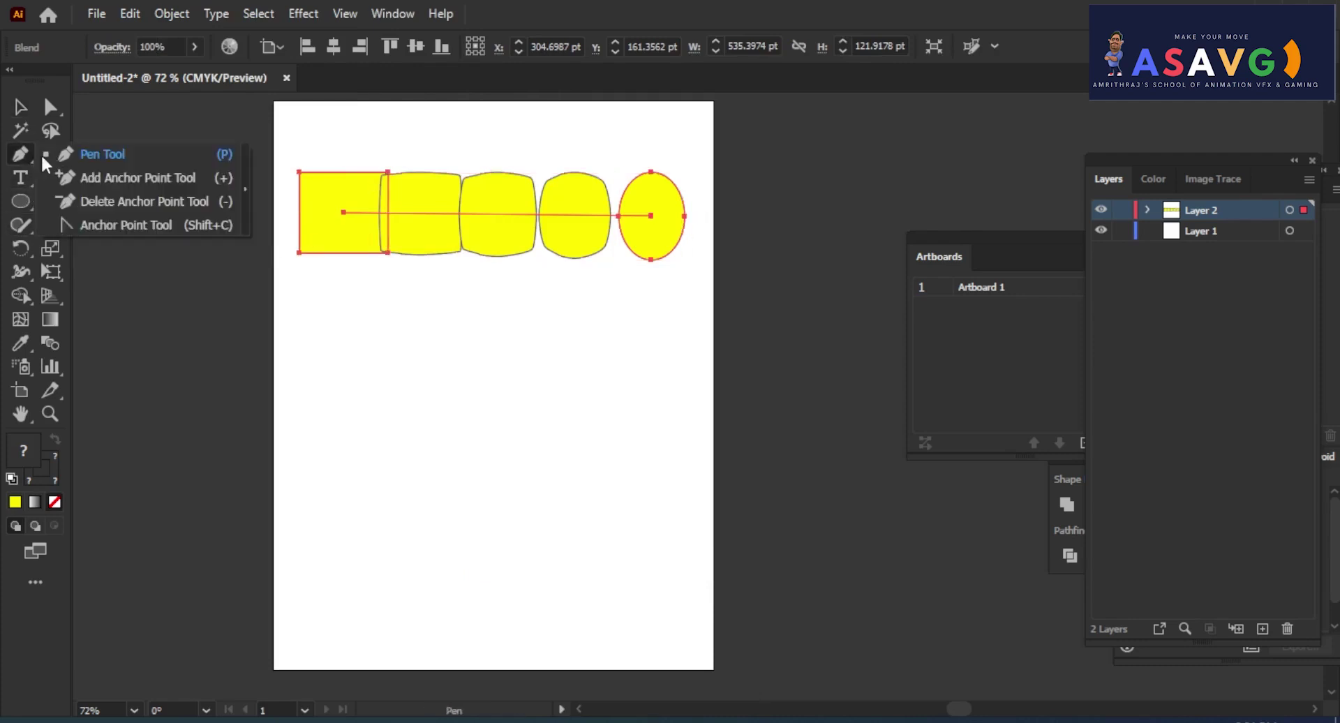
left_click_drag(272, 454, 298, 440)
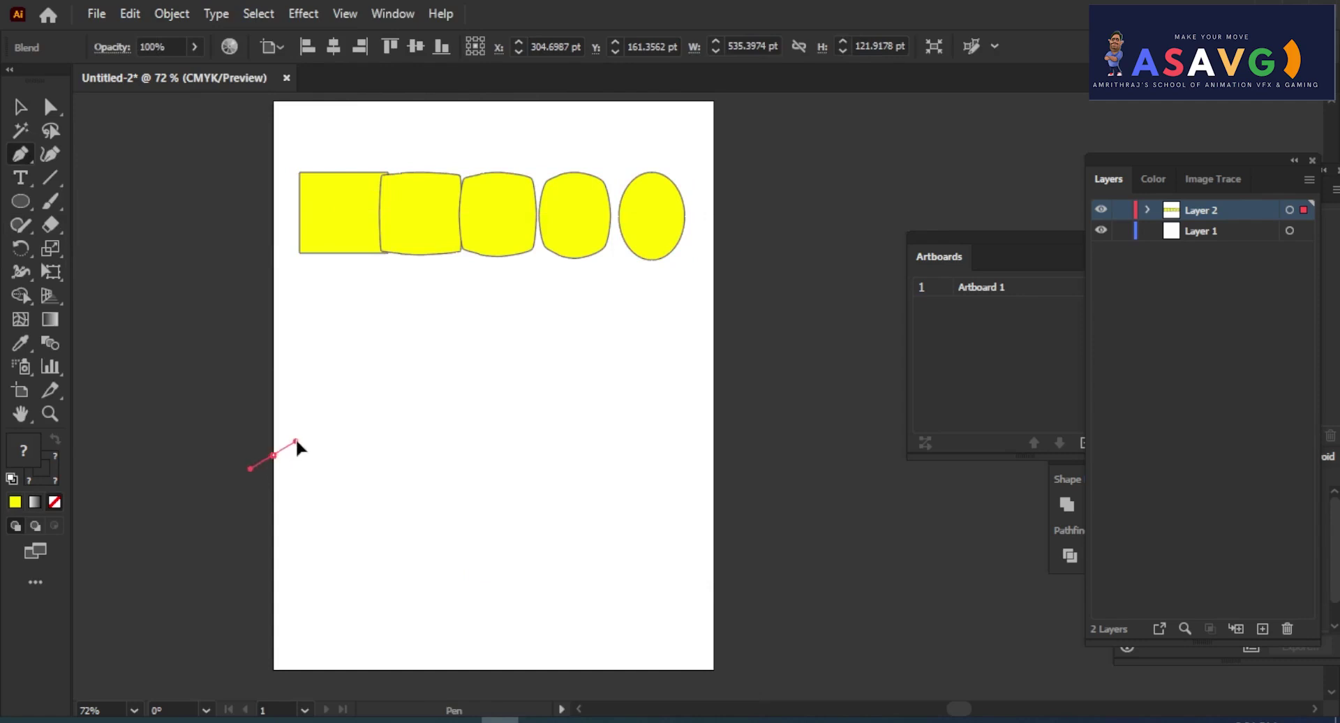
left_click_drag(365, 395, 397, 406)
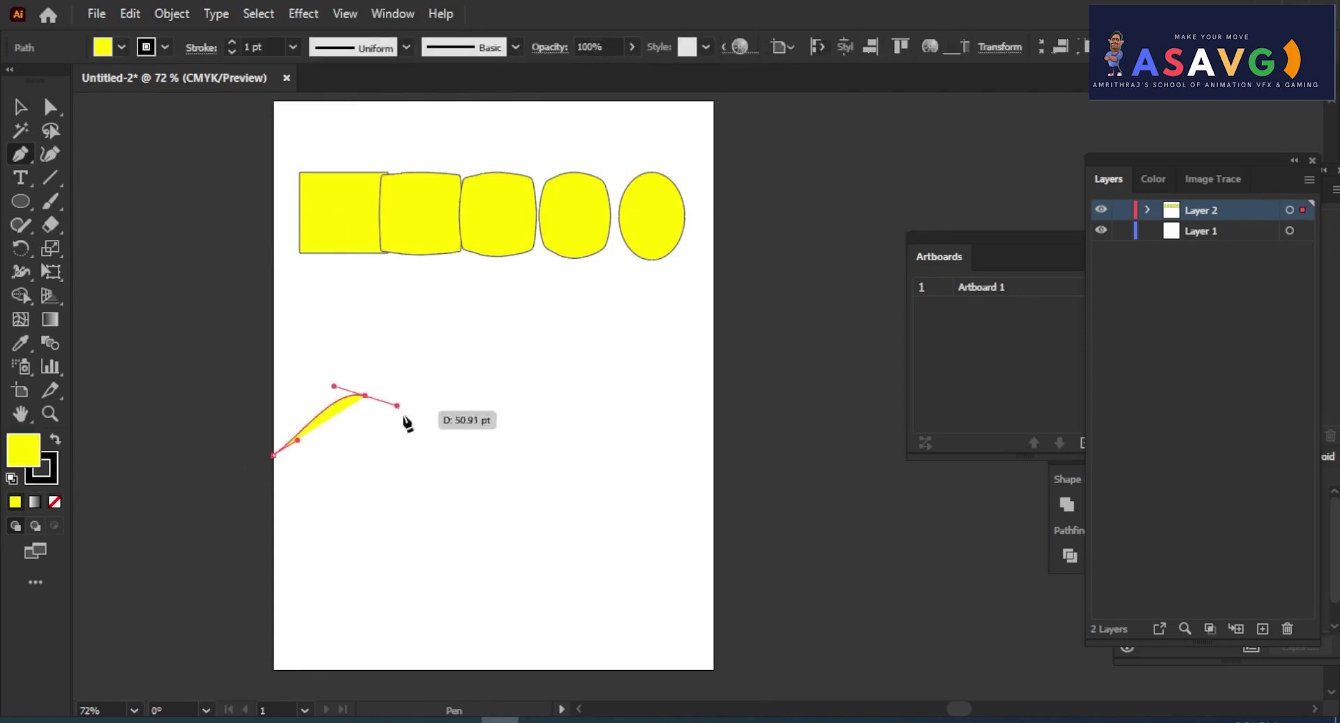
mouse_move(551, 484)
left_mouse_down()
mouse_move(681, 412)
mouse_move(702, 422)
left_mouse_up()
left_click(715, 430)
right_click(717, 432)
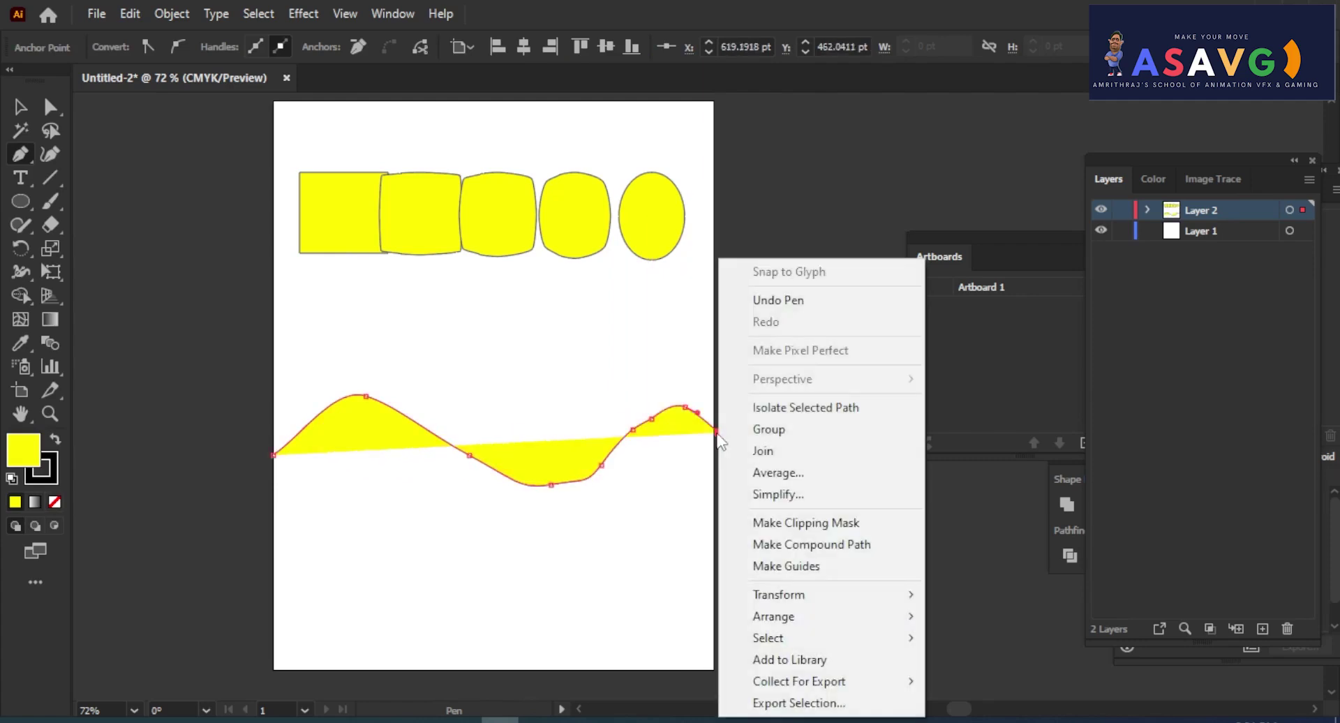
key("Escape")
key("v")
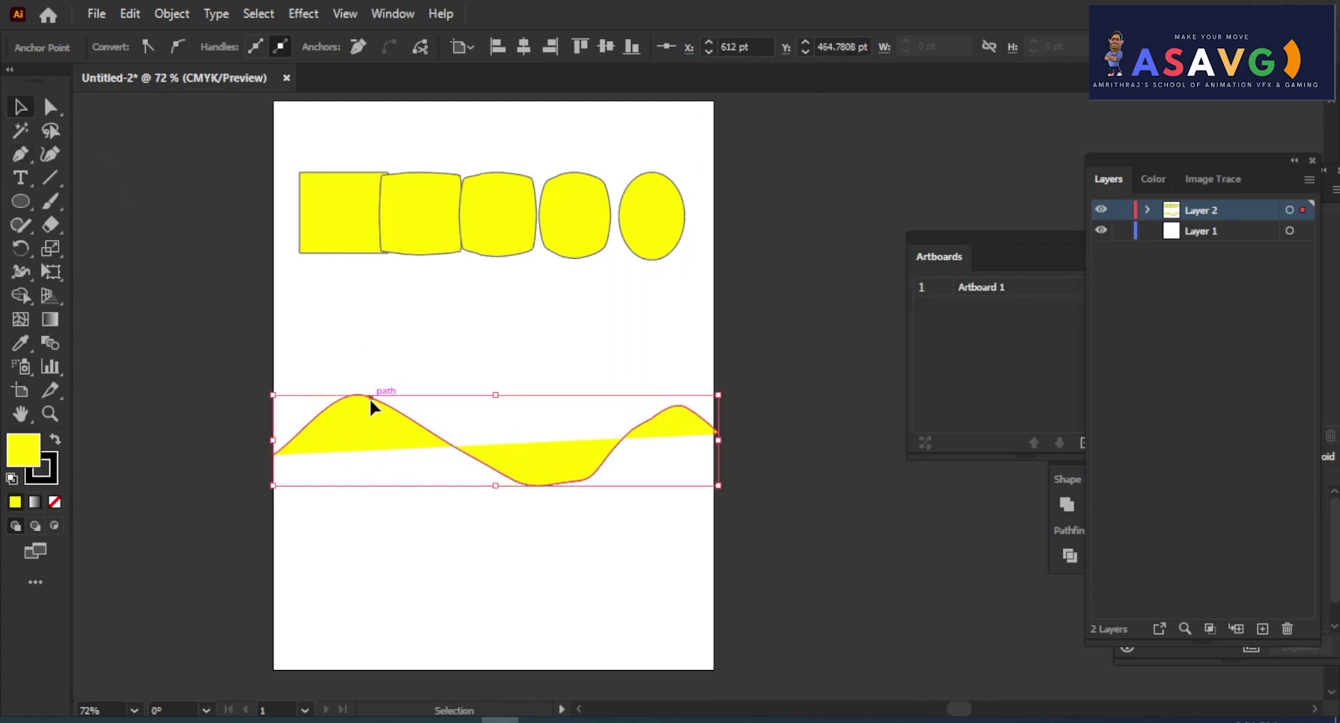
Step: Set the wave's fill to None so only its outline shows, then deselect
left_click(370, 405)
left_click(104, 49)
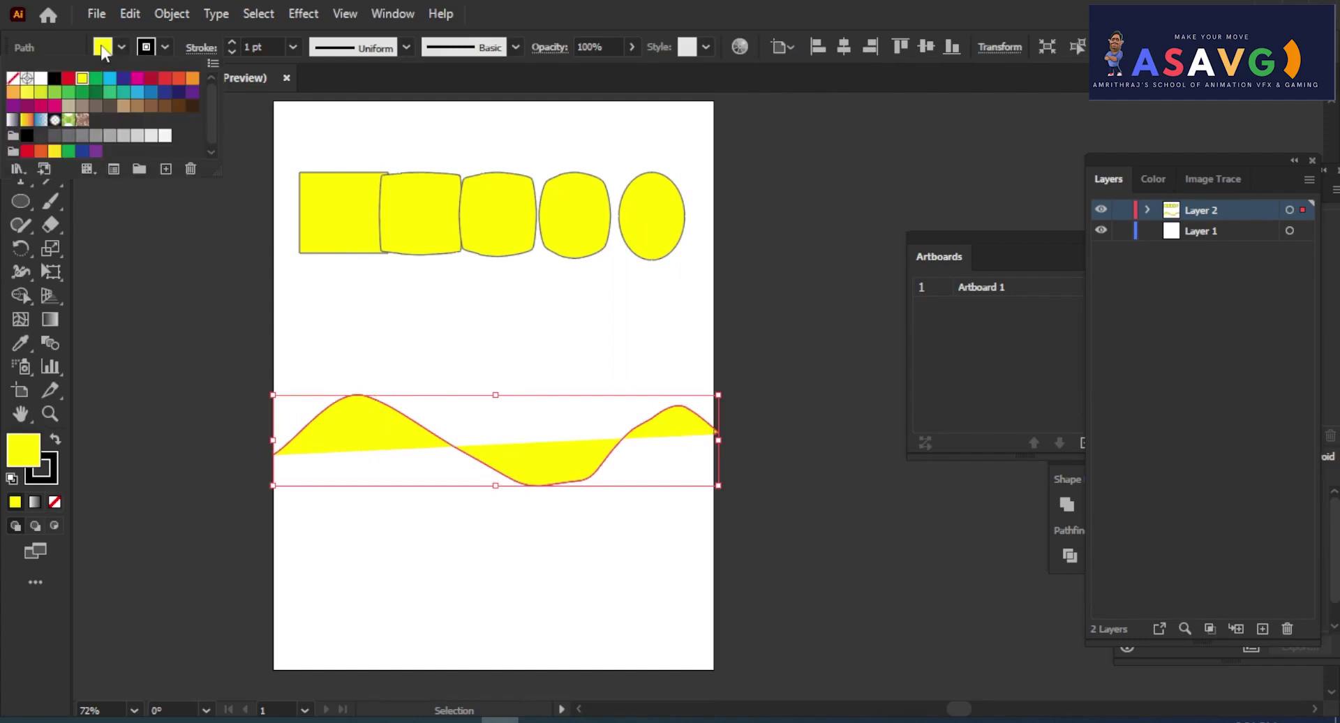
left_click(12, 78)
key("Escape")
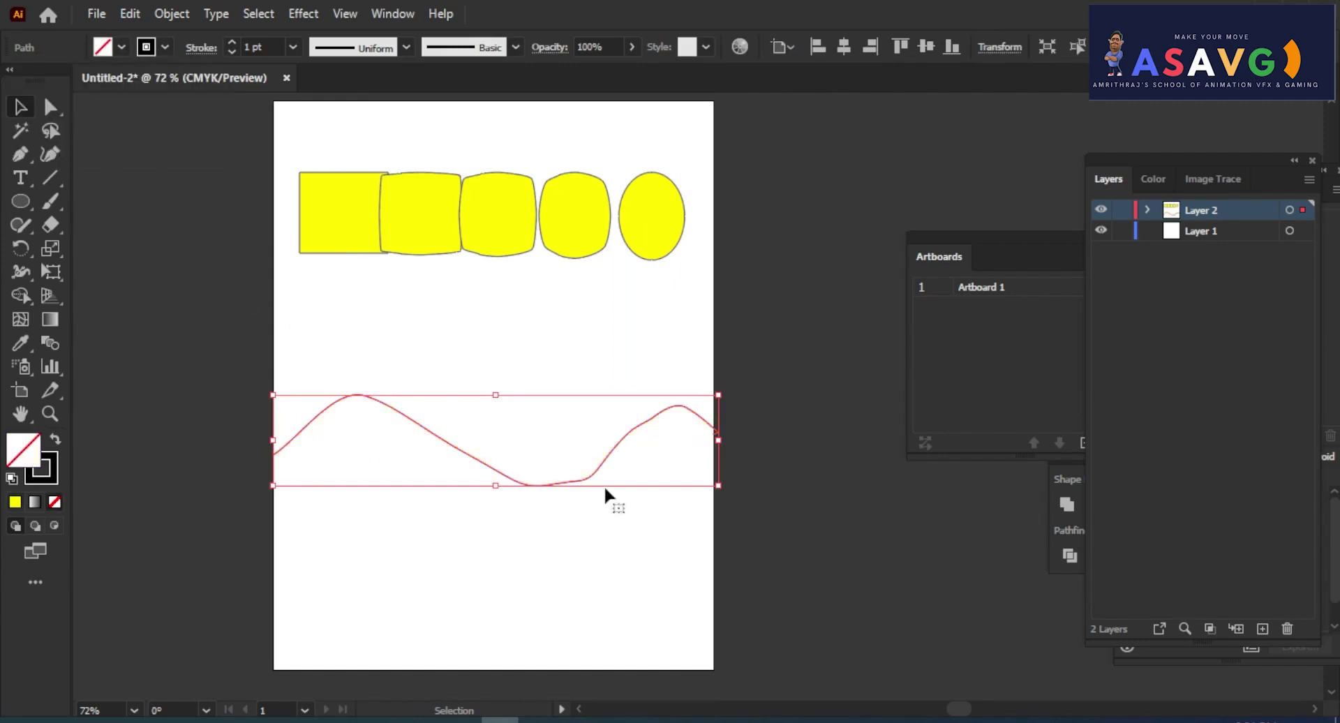
left_click(672, 554)
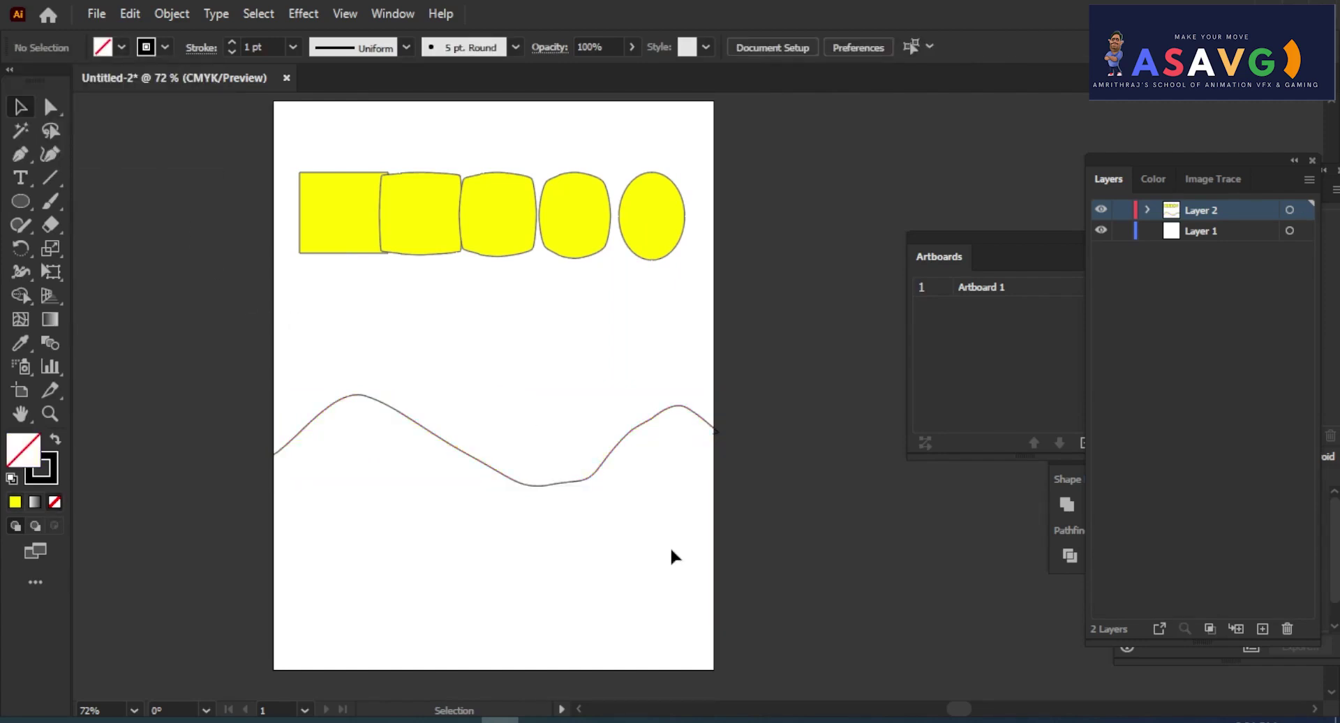
Step: Select both the yellow blend and the wavy path together
left_click(594, 480)
left_click(612, 336)
left_click(434, 430)
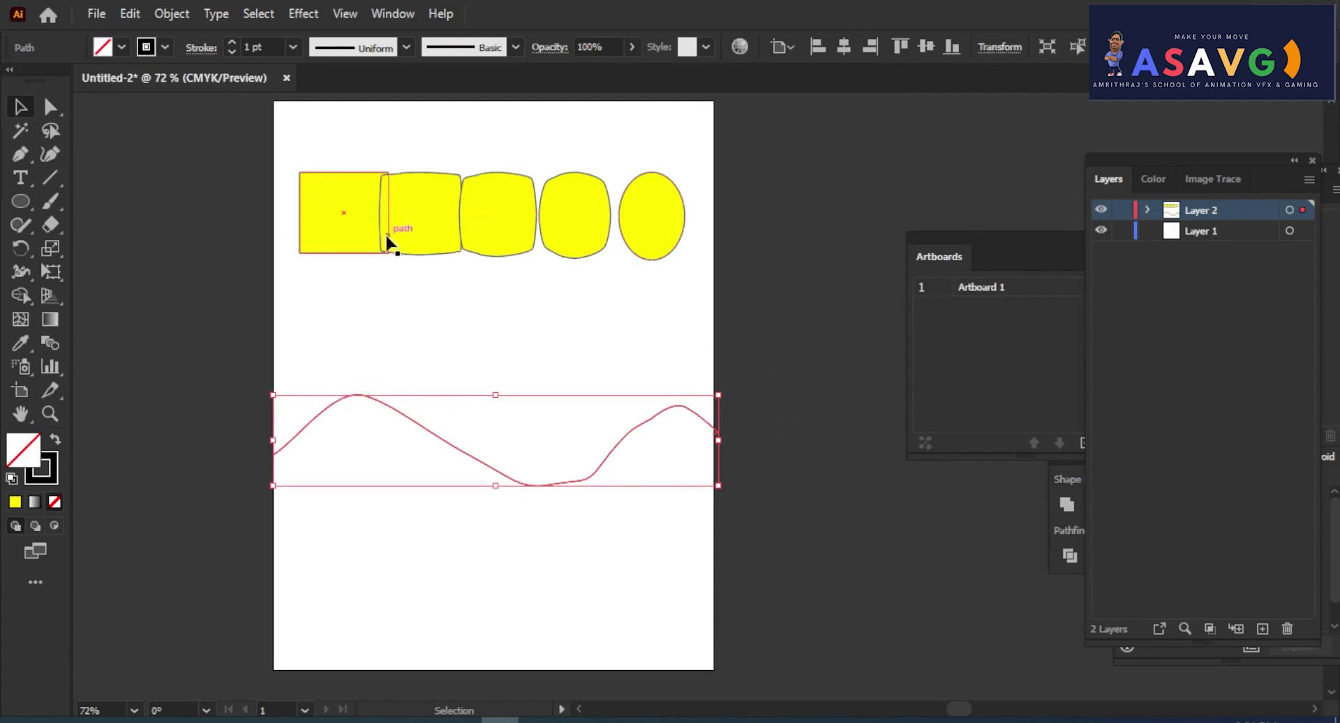
left_click(326, 238, "shift")
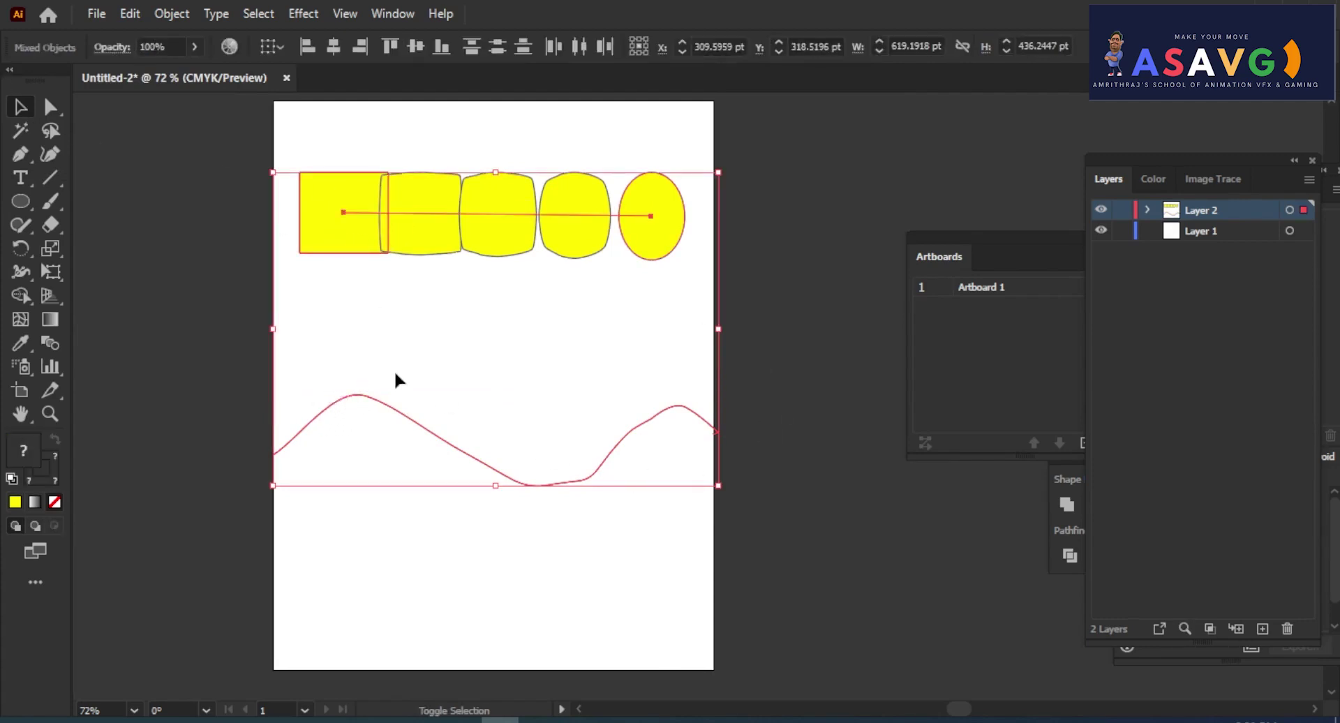
left_click(386, 406, "shift")
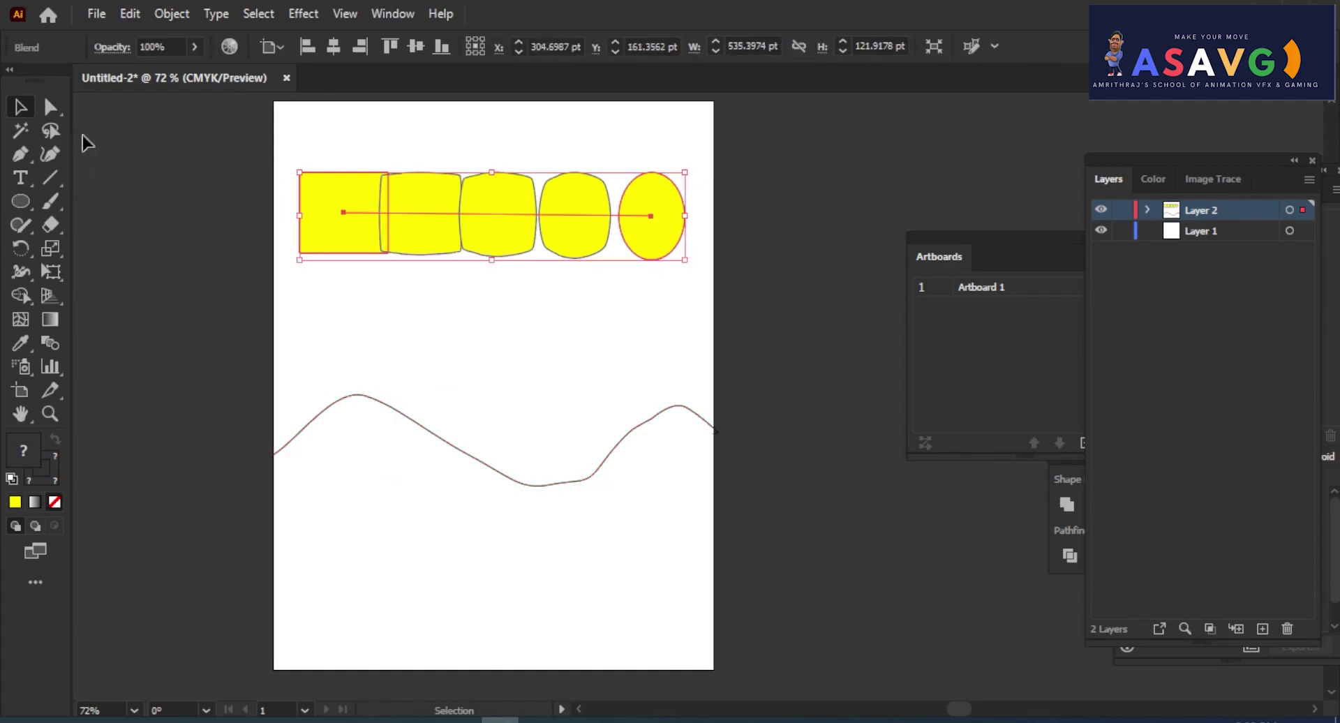
left_click(52, 109)
left_click_drag(179, 133, 734, 543)
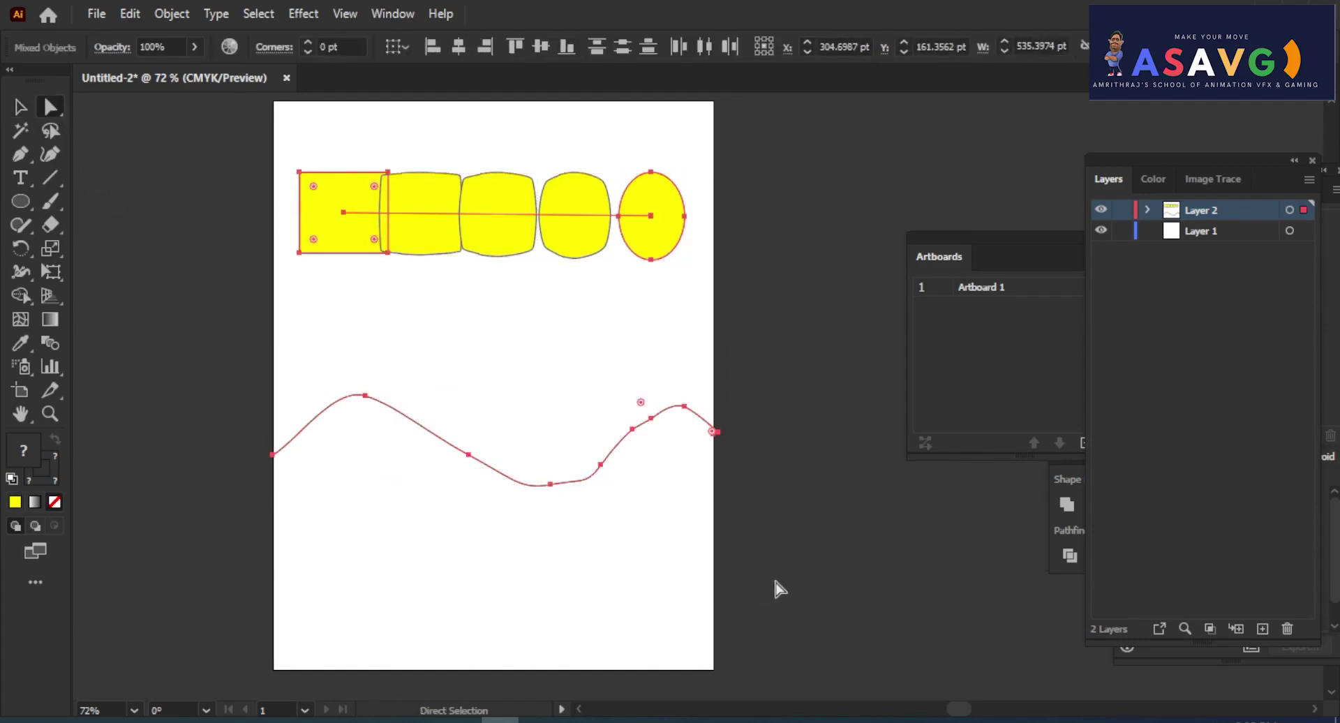
Step: Apply Blend > Replace Spine so the blend follows the wave, then deselect
left_click(171, 14)
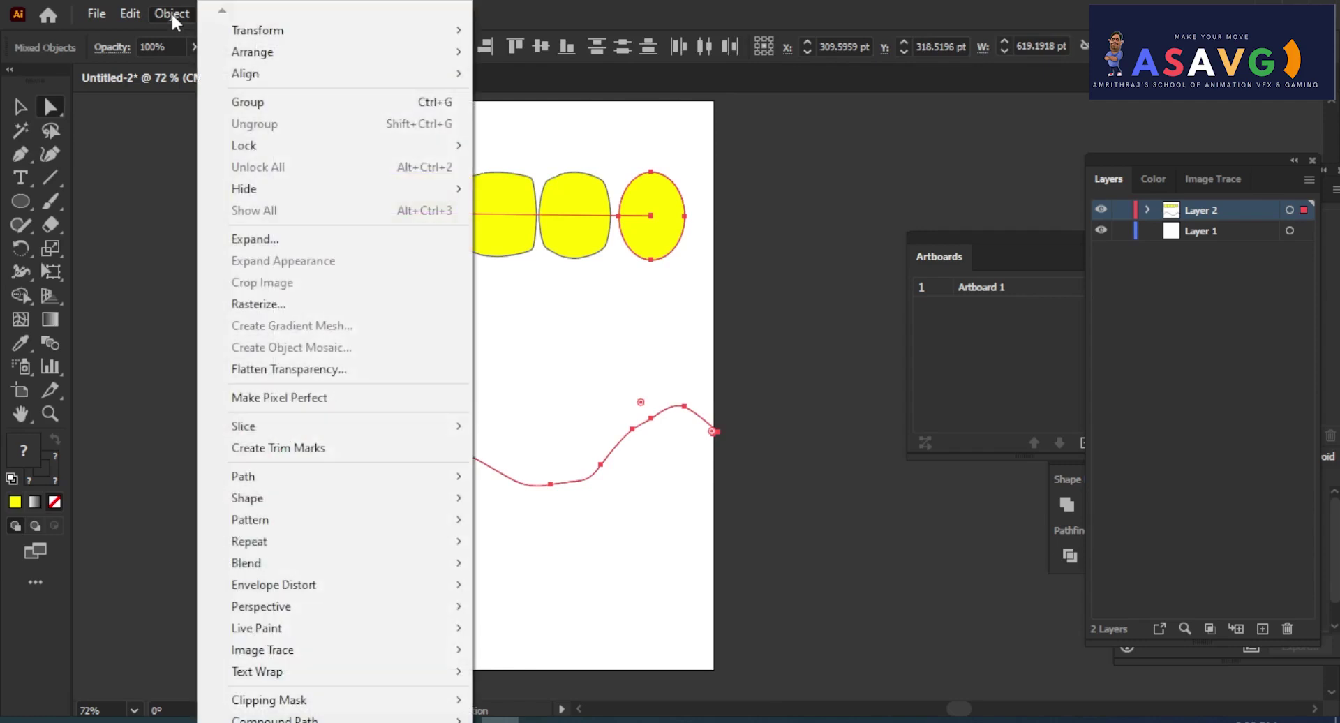
mouse_move(245, 564)
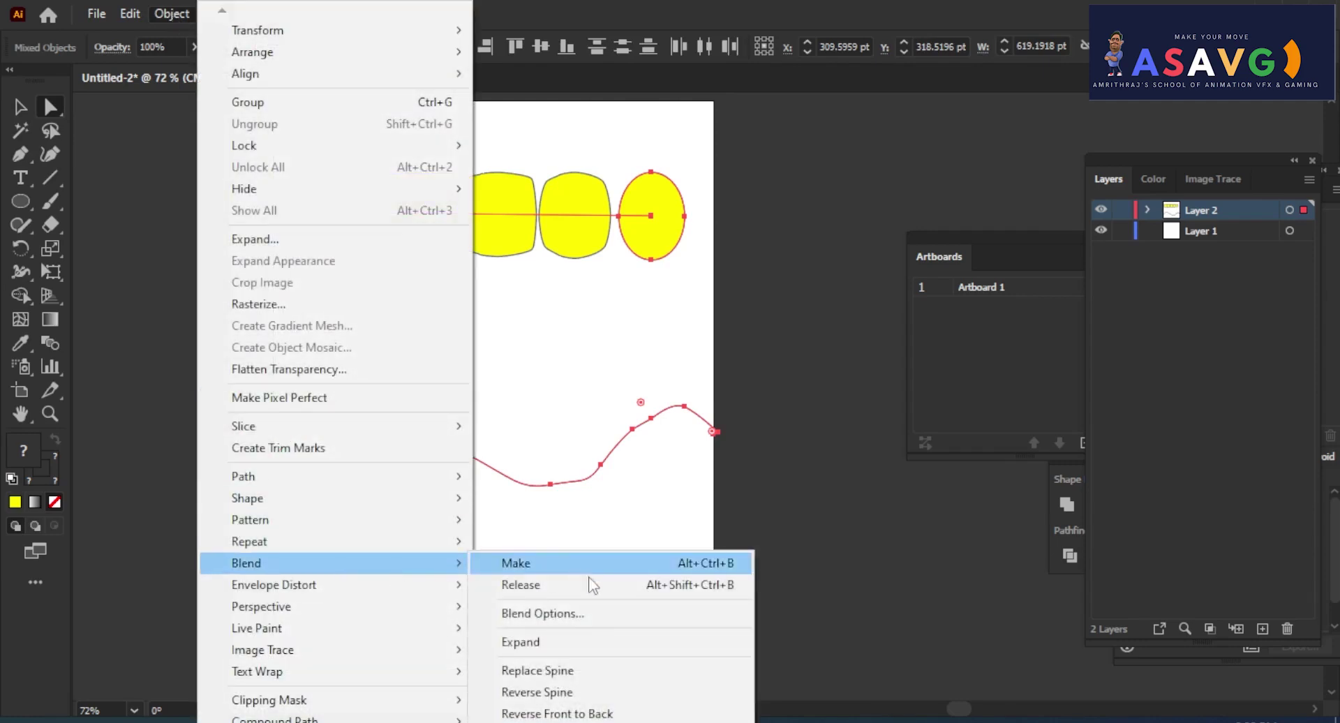
left_click(552, 671)
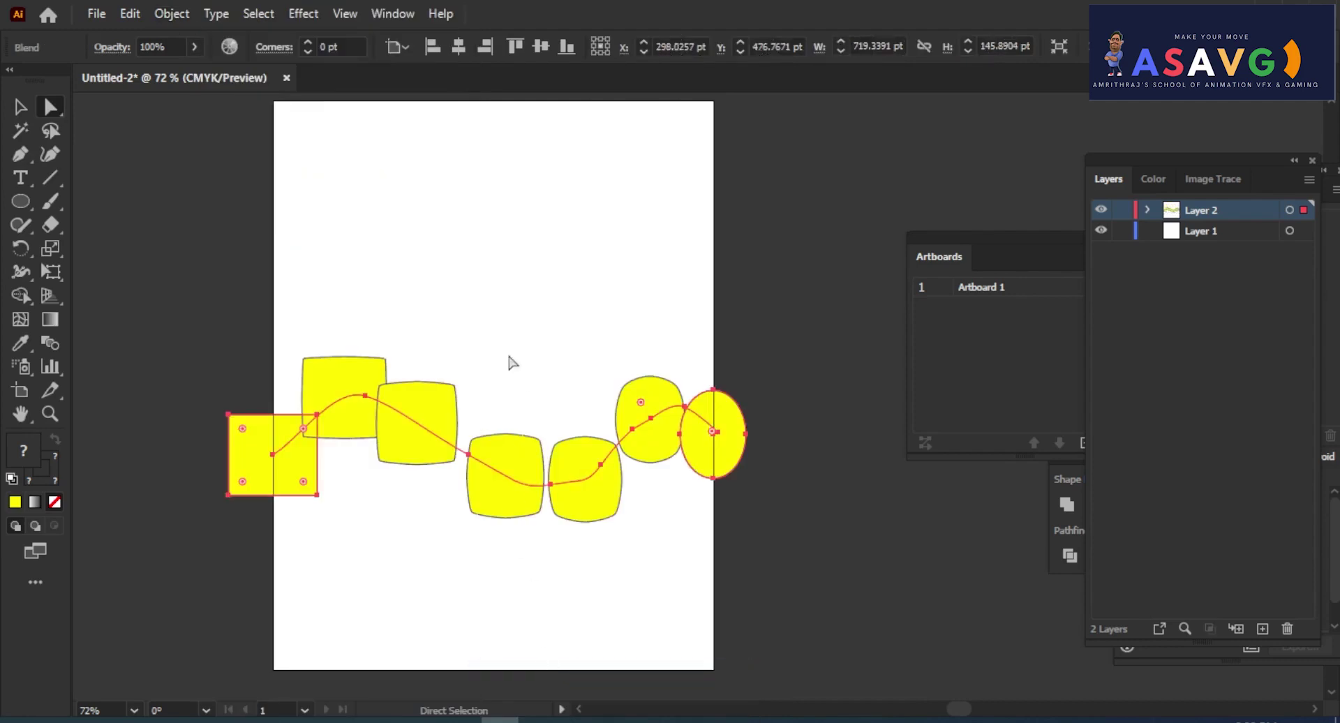
left_click(20, 107)
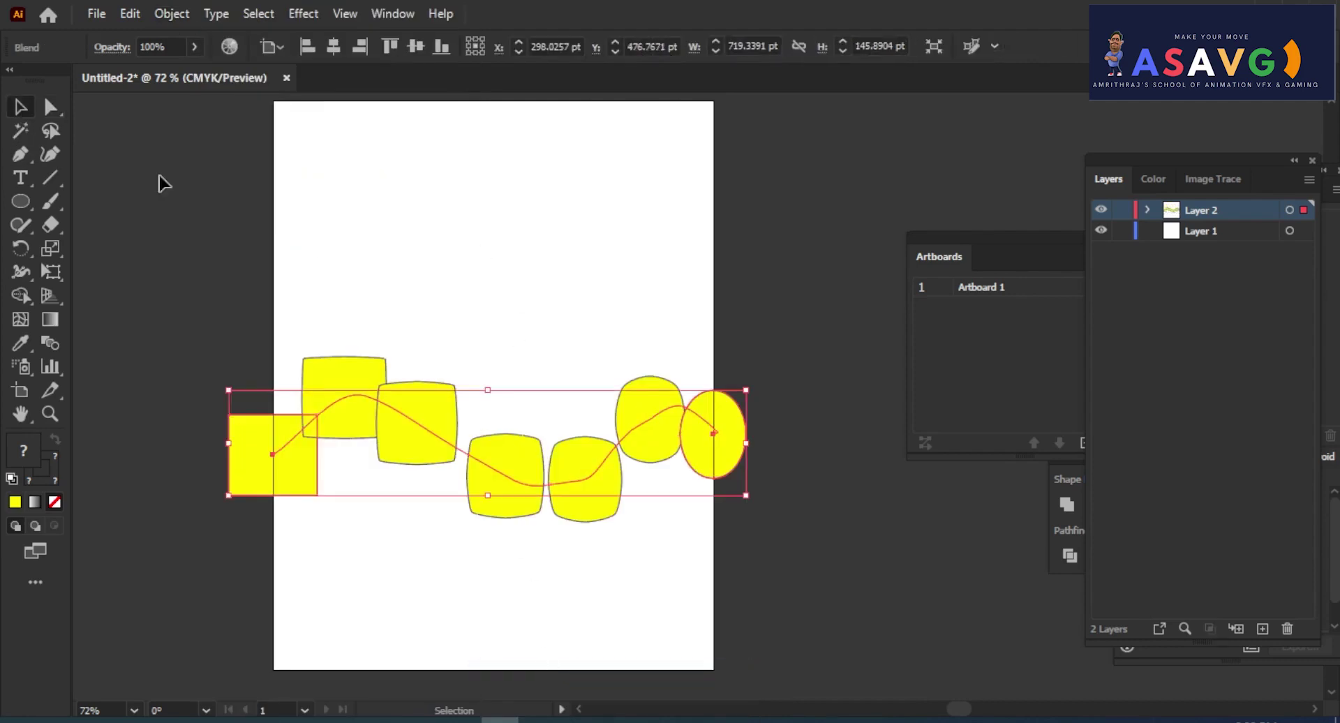
left_click(448, 560)
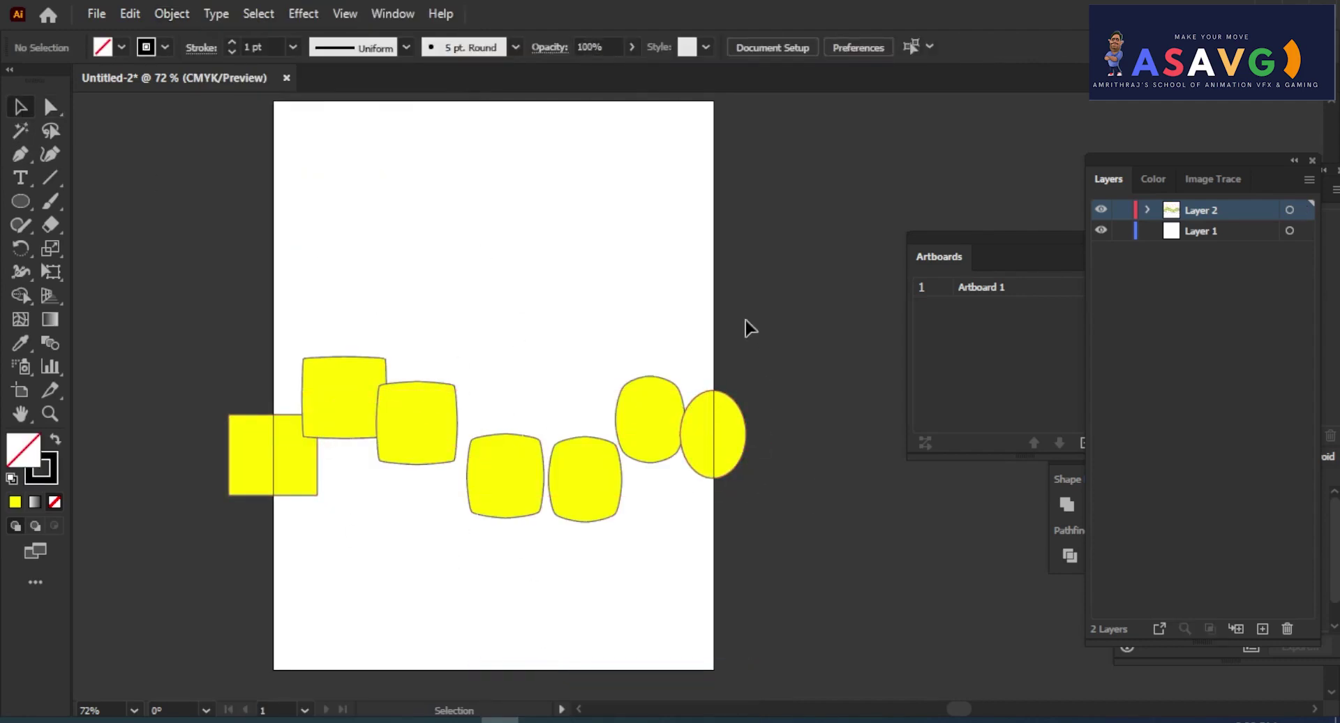